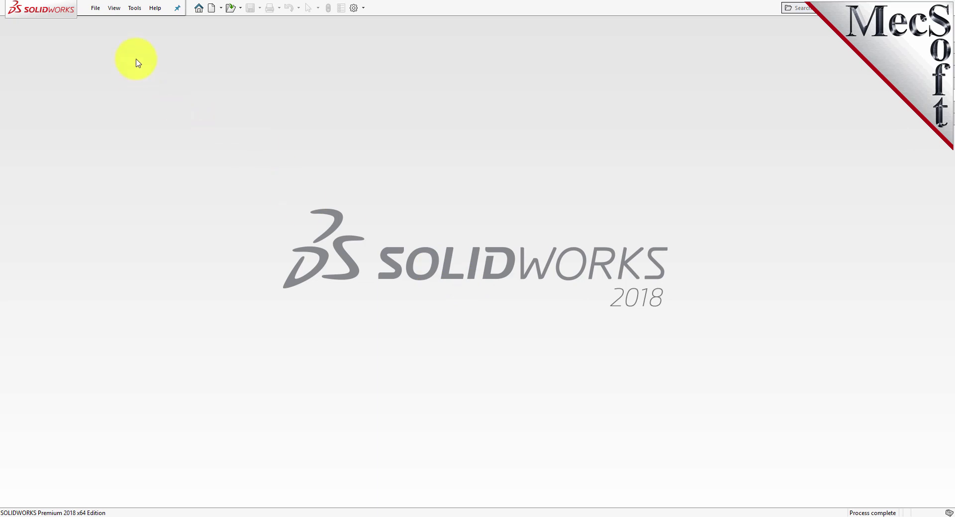
Open TURNQuickStartTutorial.SLDPRT from the QuickStart folder and decline feature recognition.
click(96, 12)
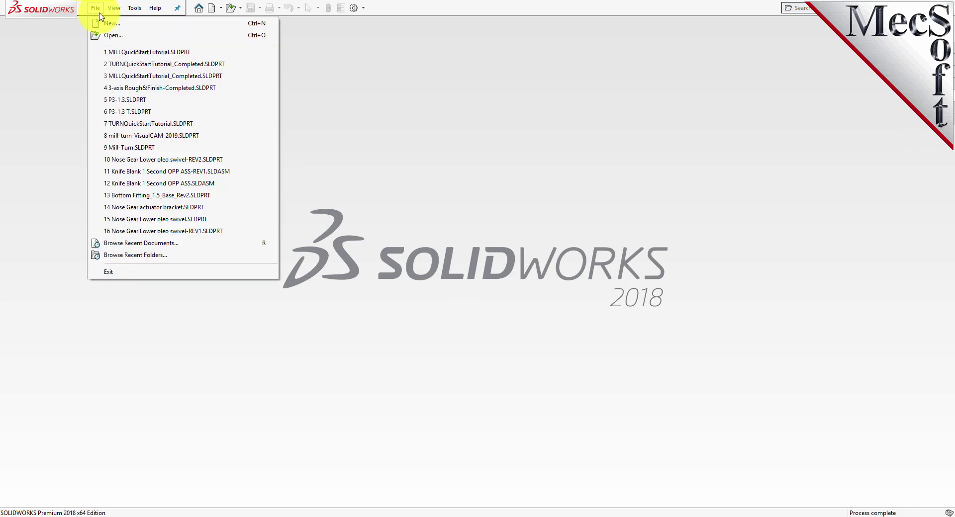
click(119, 37)
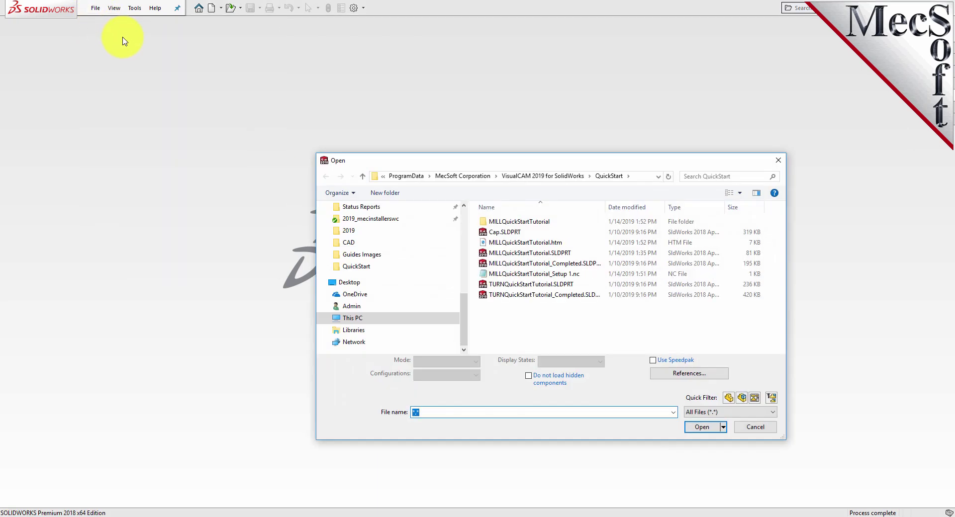
click(607, 178)
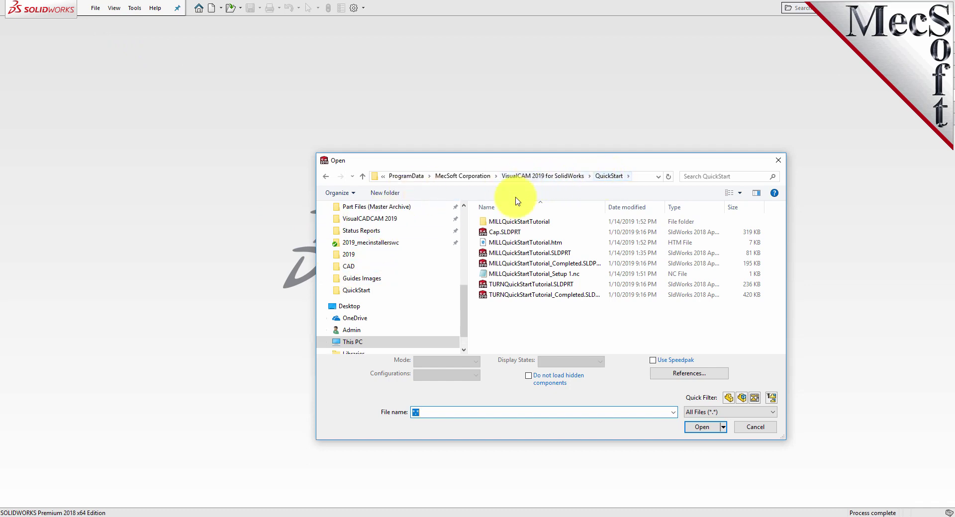
click(488, 288)
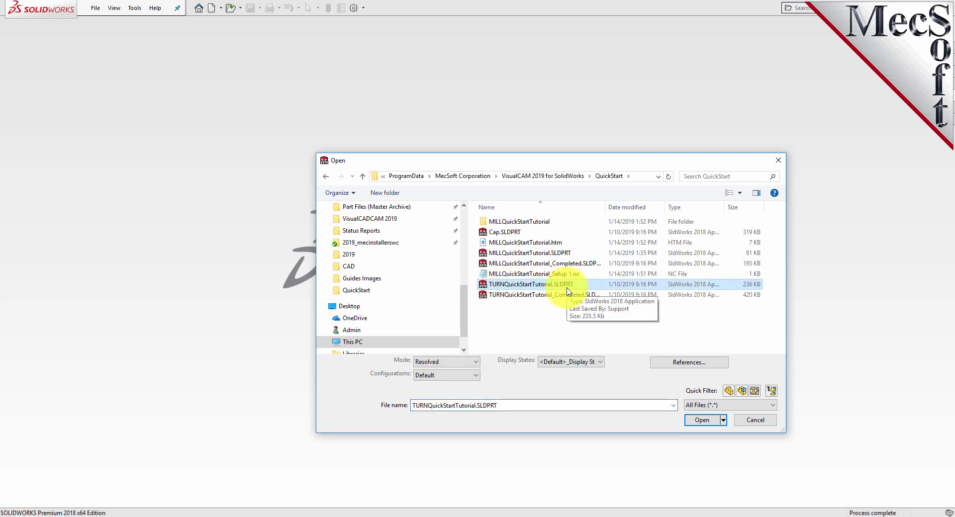
click(702, 421)
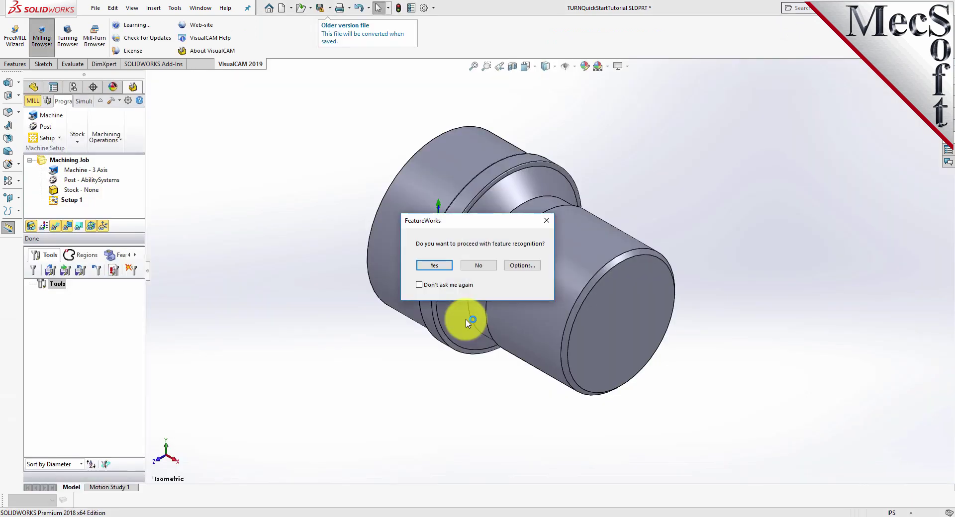
click(475, 266)
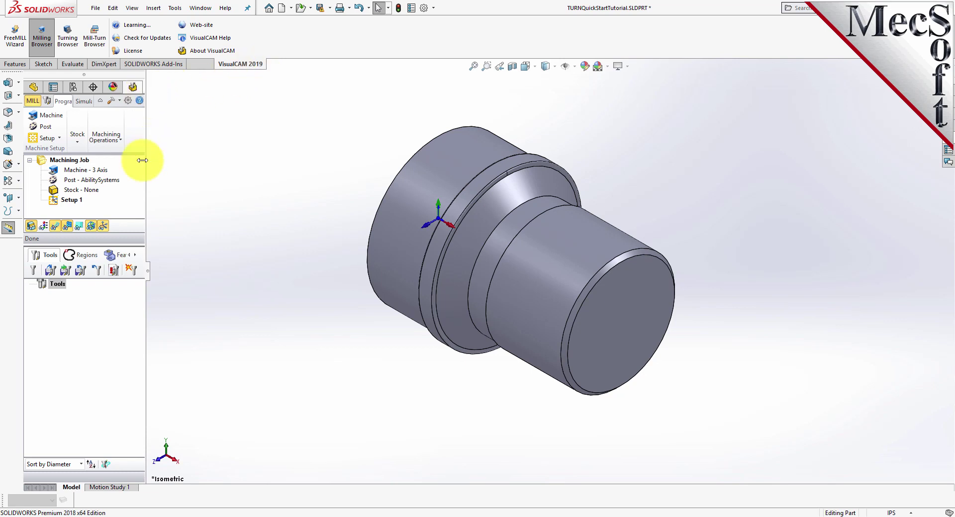
Widen the VisualCAM browser and take a brief look at the part's feature tree.
drag(148, 273, 200, 273)
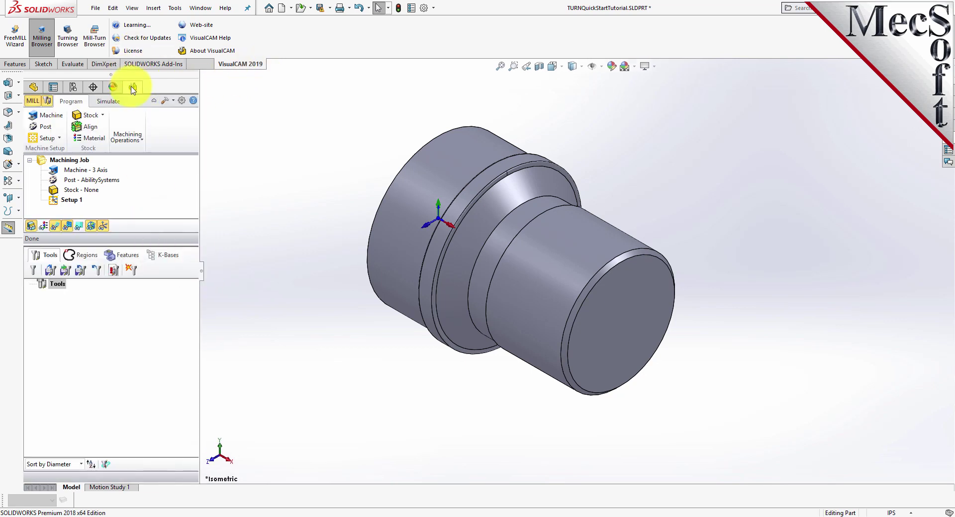
click(33, 87)
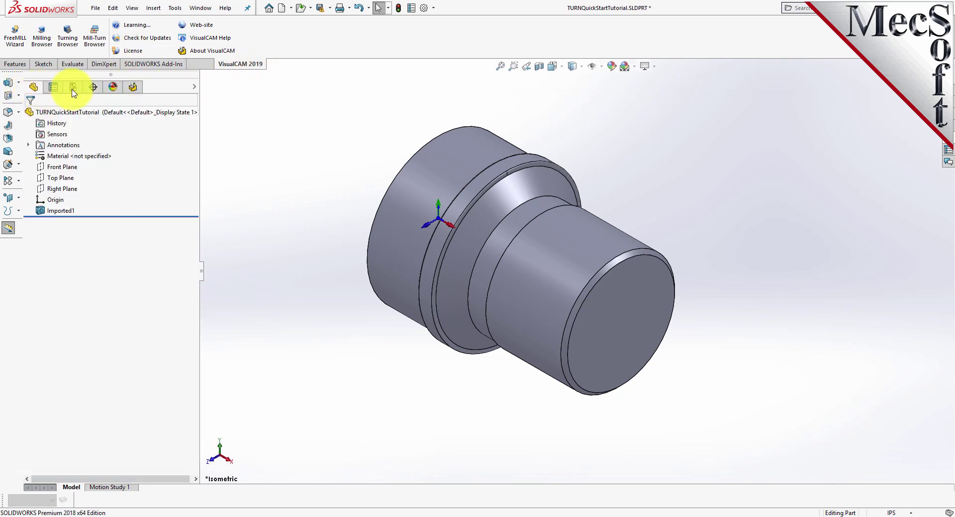
click(133, 88)
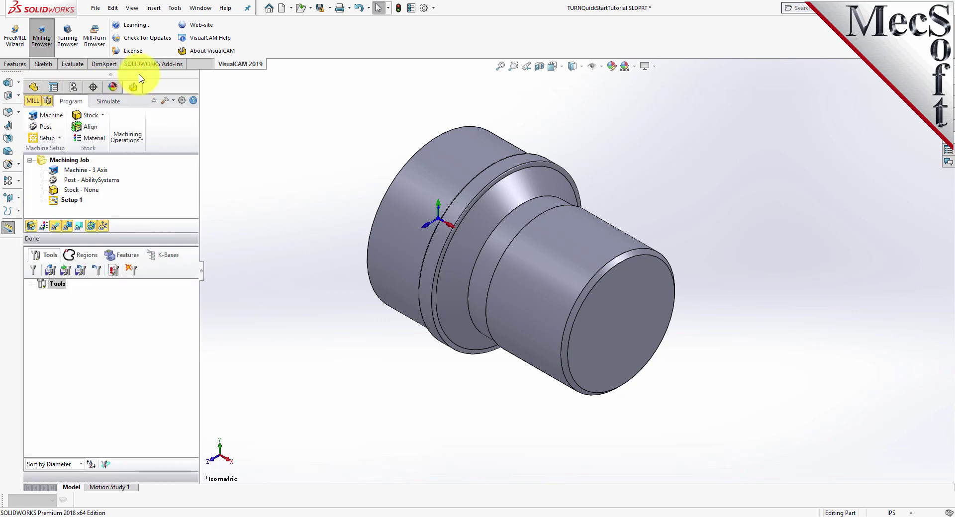
Load the TURN module of VisualCAM 2019 in place of the milling browser.
click(175, 8)
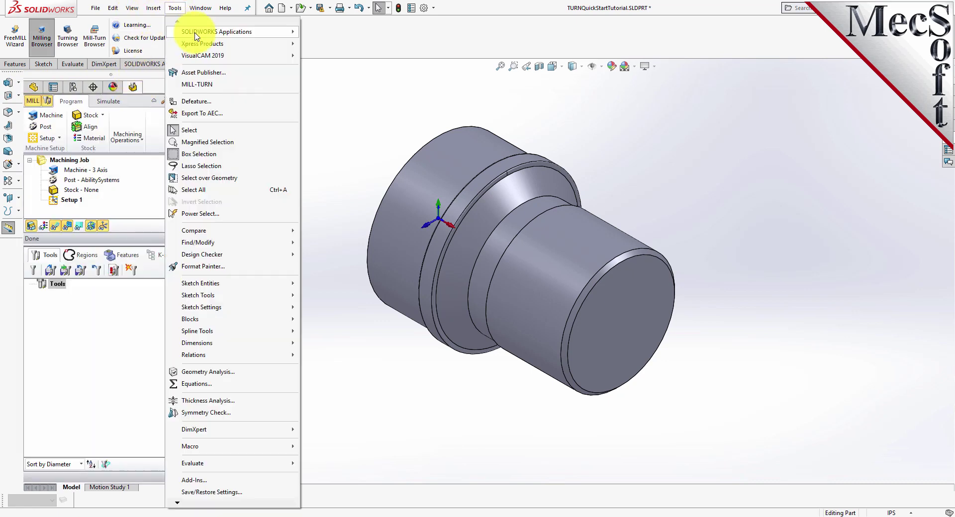
mouse_move(203, 59)
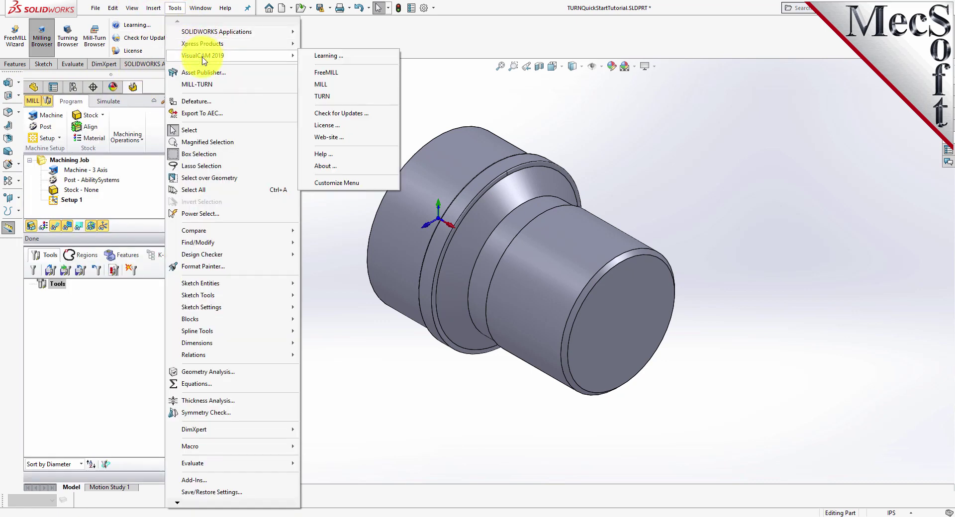
click(328, 98)
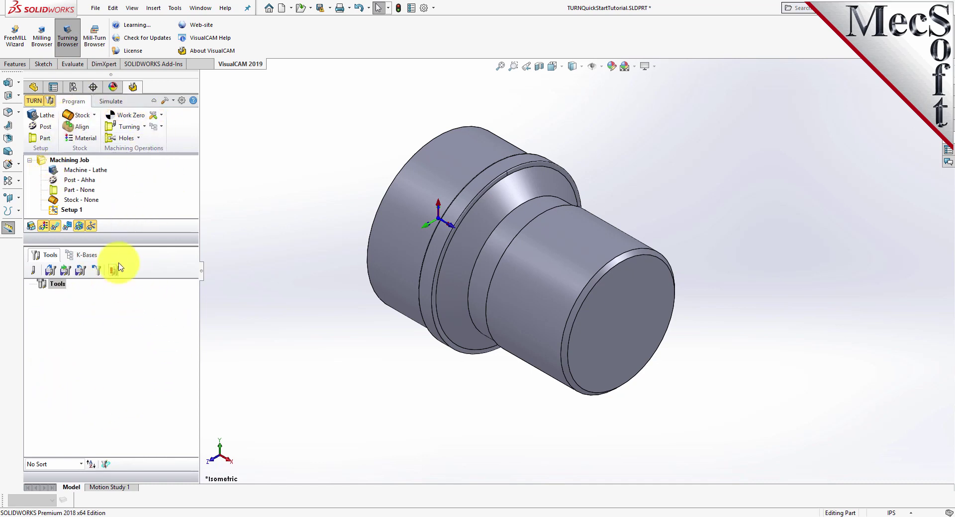
Enlarge the Machining Job area, widen the turning browser slightly and look over its simulation commands.
drag(122, 241, 128, 337)
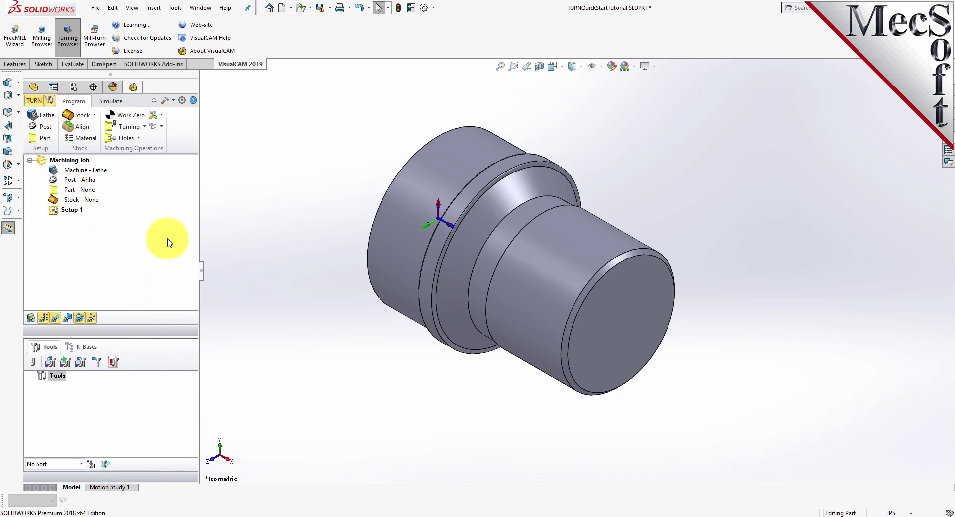
drag(202, 280, 210, 338)
click(111, 101)
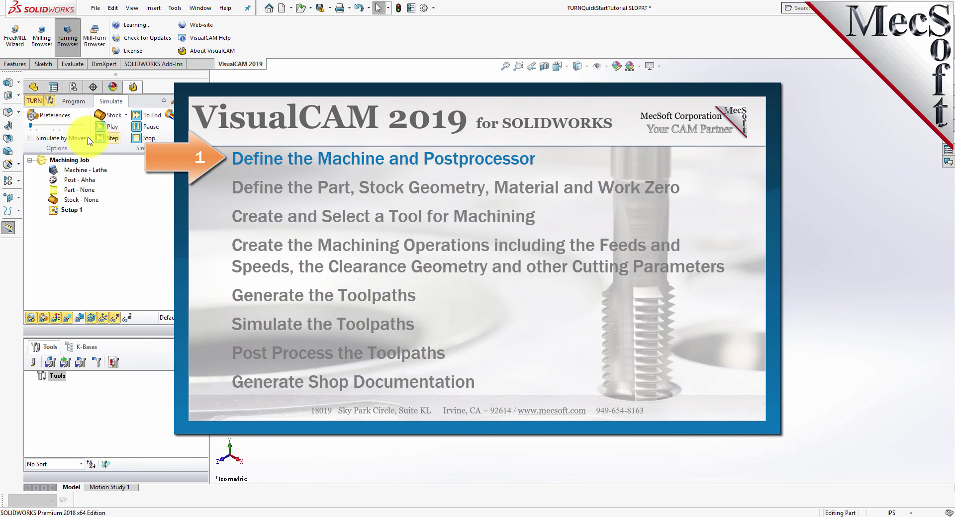
click(75, 101)
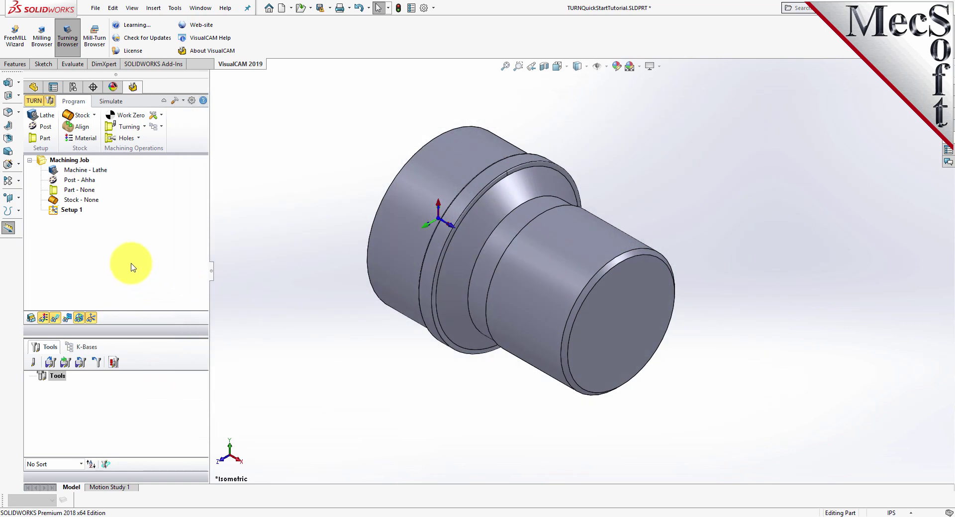
Set the maximum RPM to 100 in the lathe's turning machine setup.
click(49, 120)
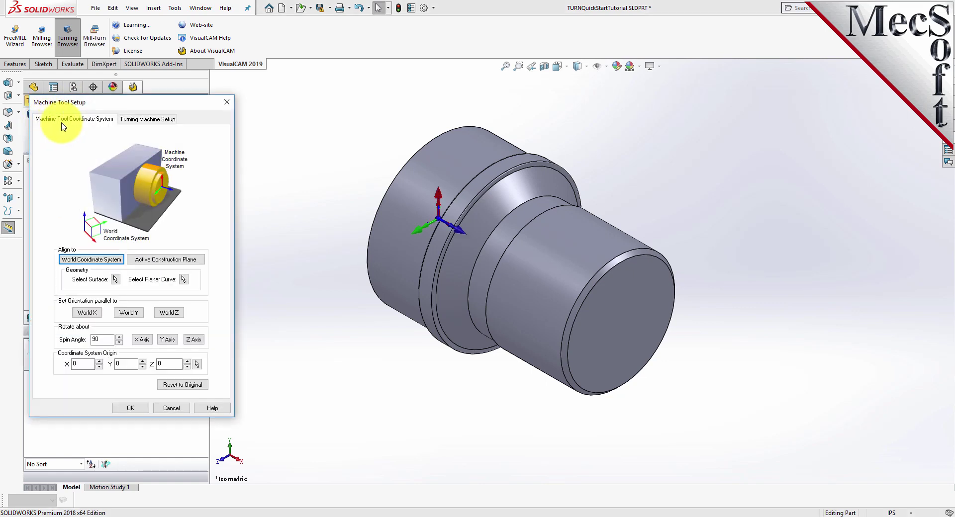
click(154, 125)
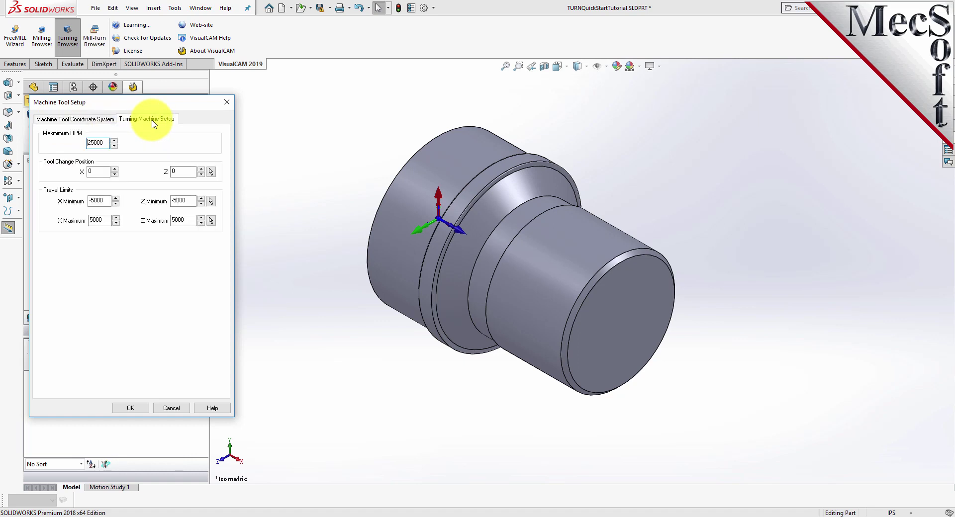
double_click(94, 143)
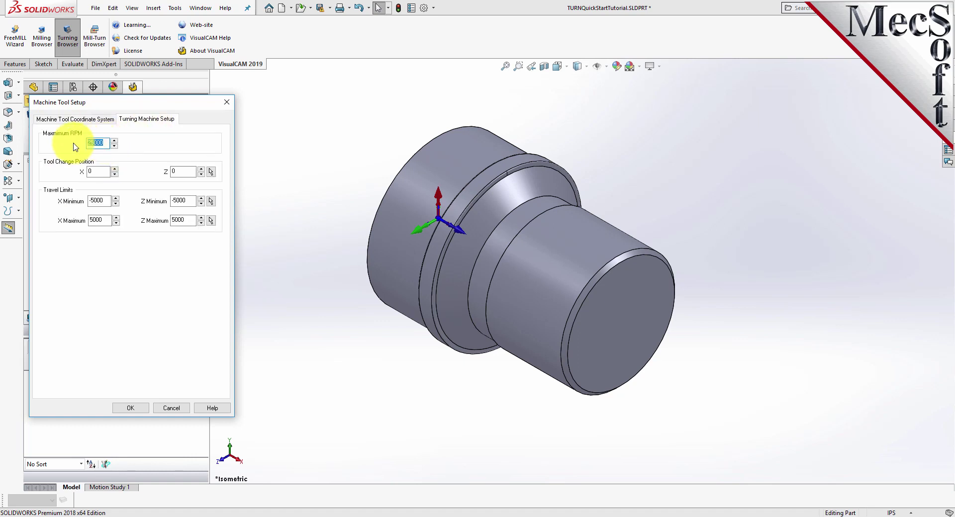
text(100)
click(133, 409)
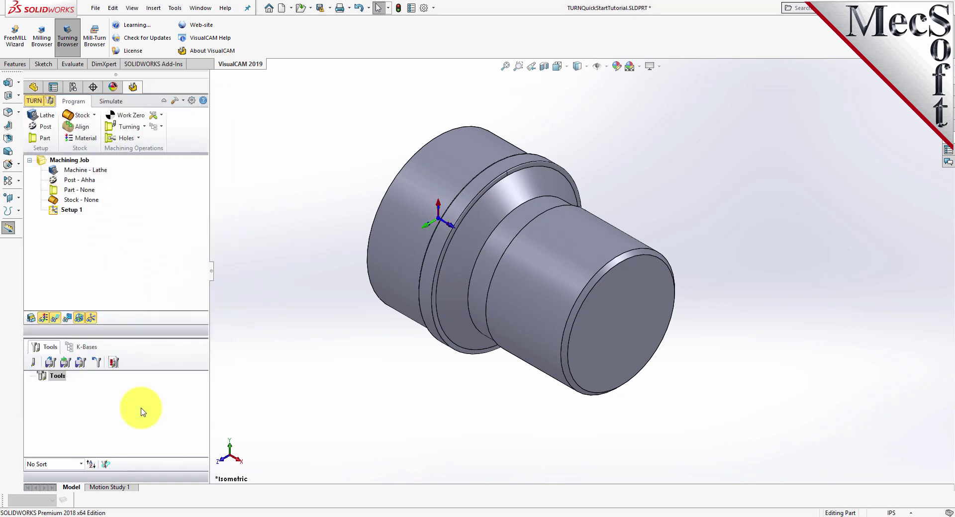
click(74, 171)
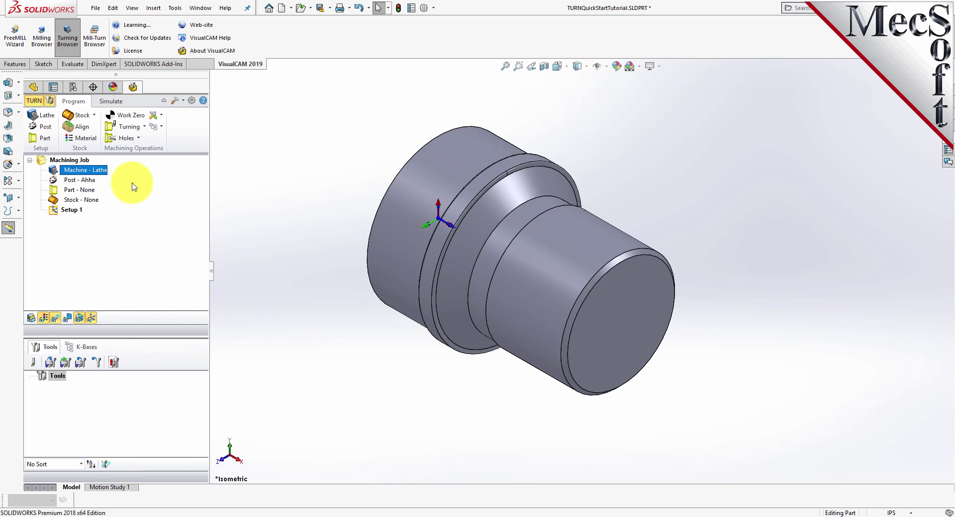
Set Fanuc as the current post-processor with .nc as the posted file extension.
click(47, 127)
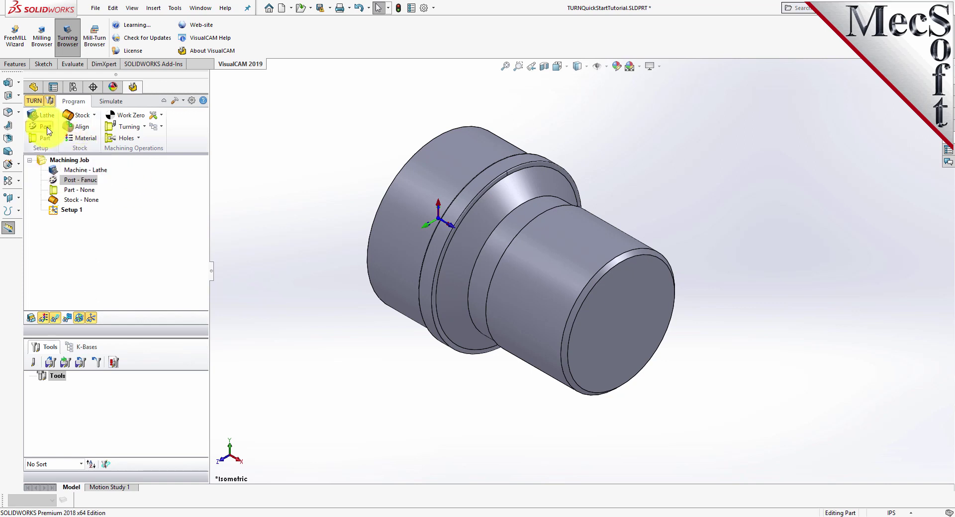
click(48, 131)
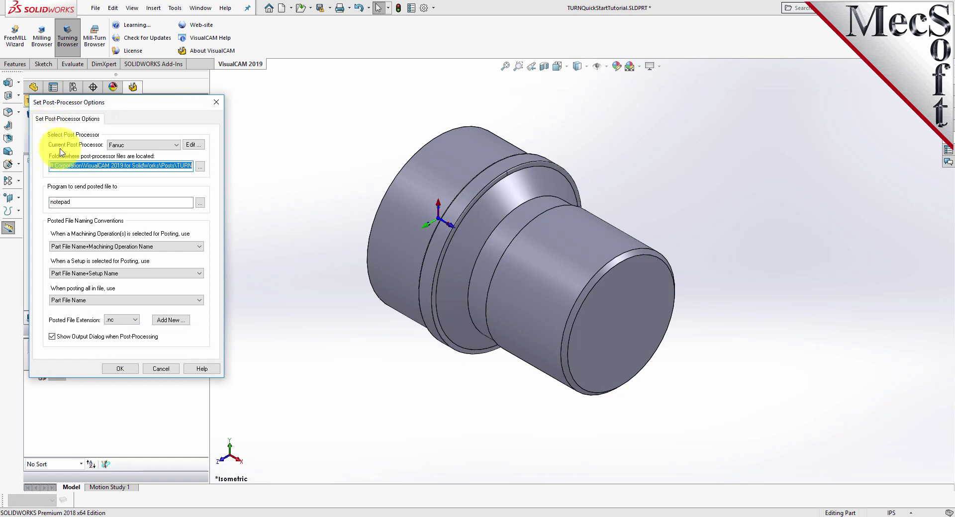
click(177, 145)
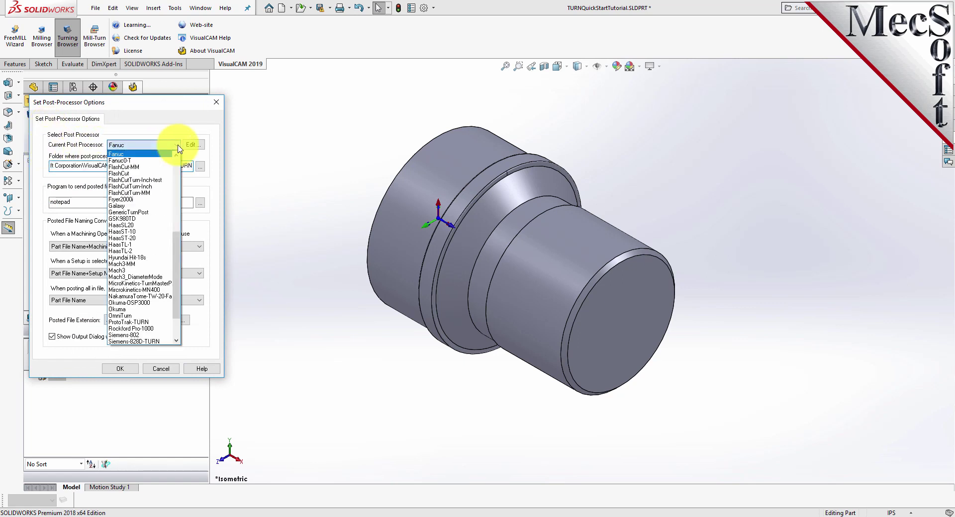
mouse_move(181, 181)
mouse_down()
mouse_move(185, 234)
mouse_move(183, 191)
mouse_up()
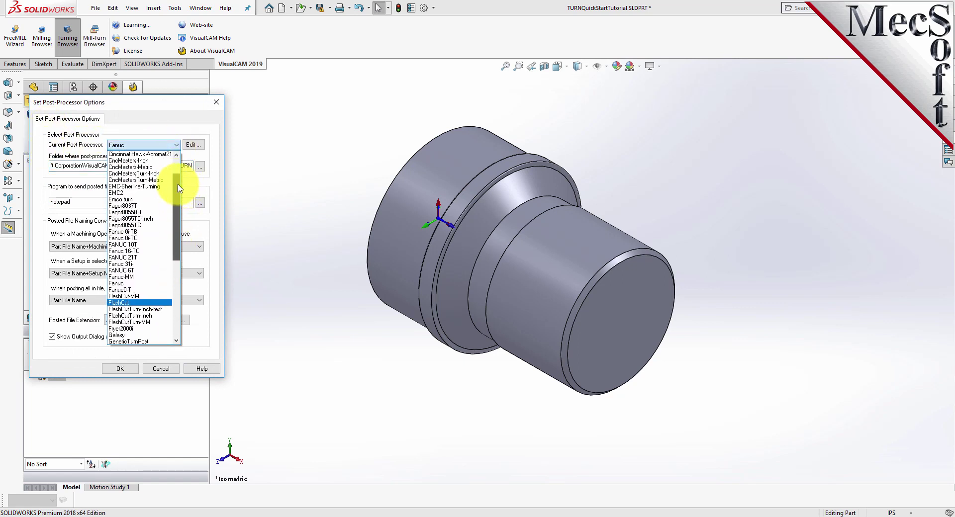
scroll(149, 209, up, 1)
click(118, 283)
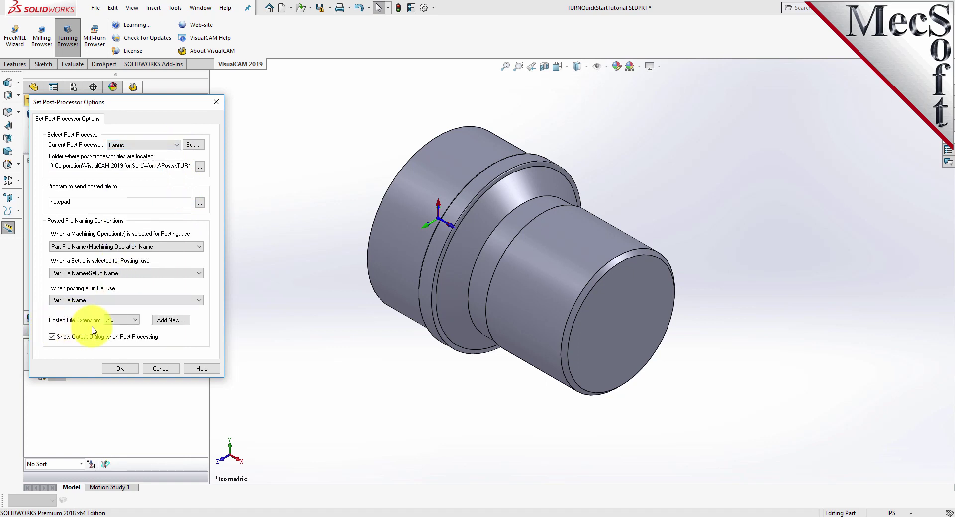
click(137, 321)
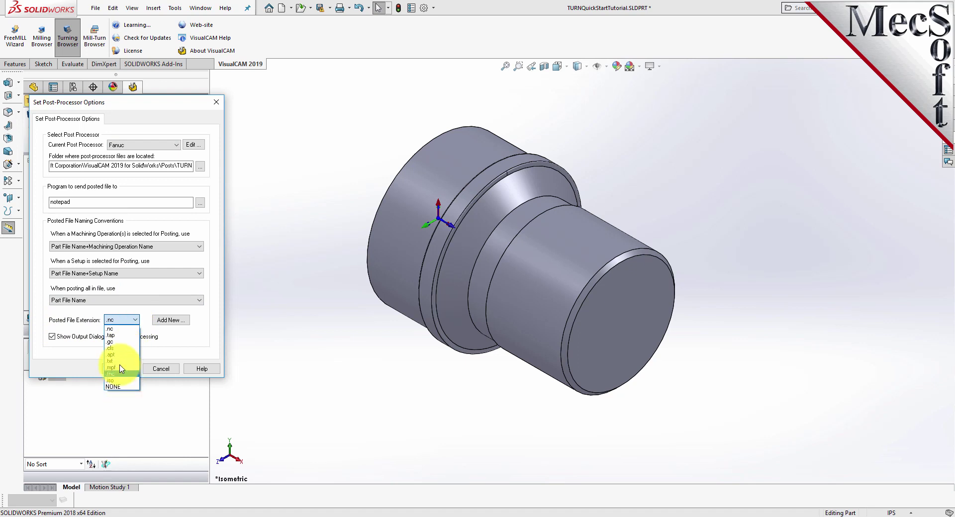
click(121, 329)
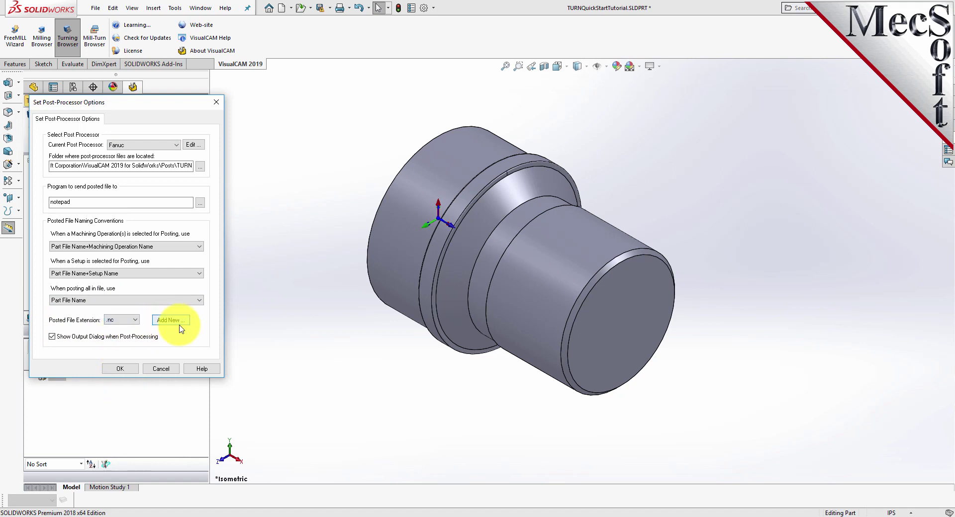
click(124, 370)
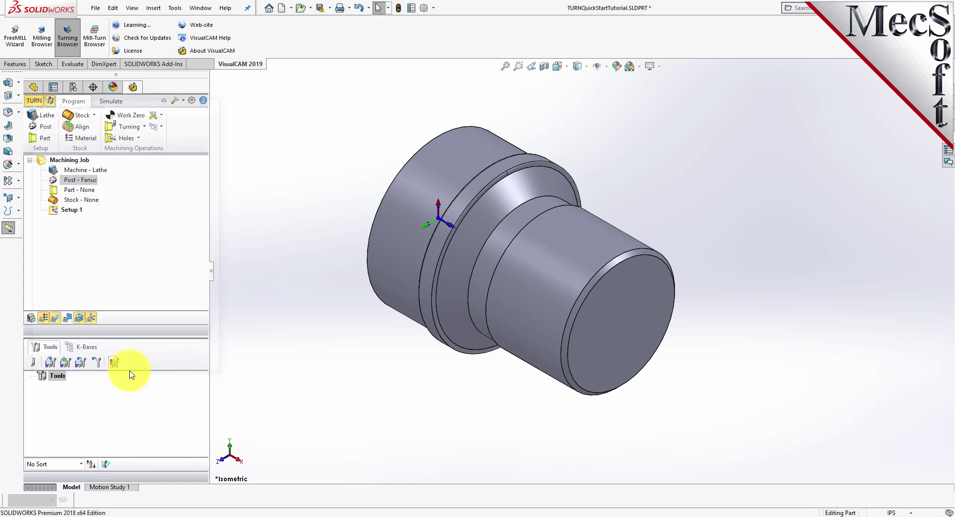
click(54, 181)
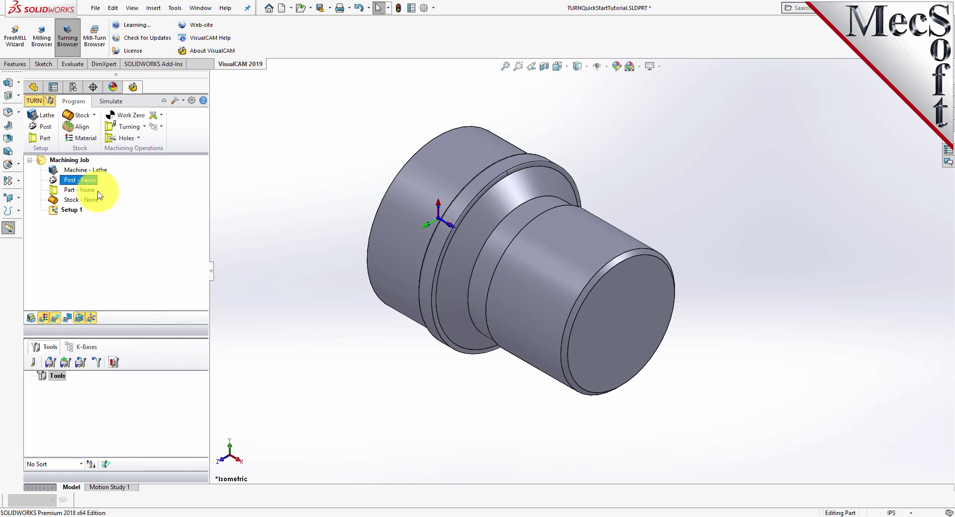
Define the turning part geometry from the entire solid body and save the definition.
click(43, 140)
click(42, 139)
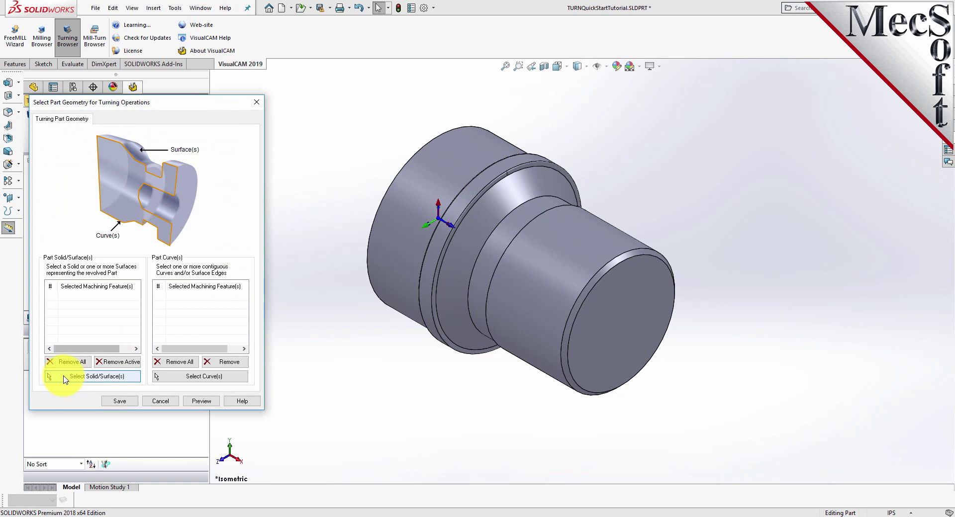
click(126, 380)
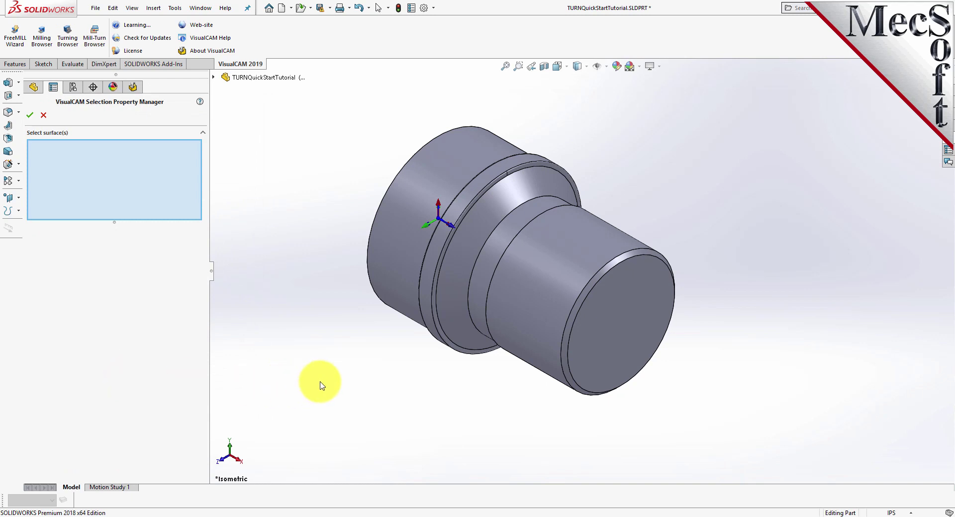
key(ctrl+a)
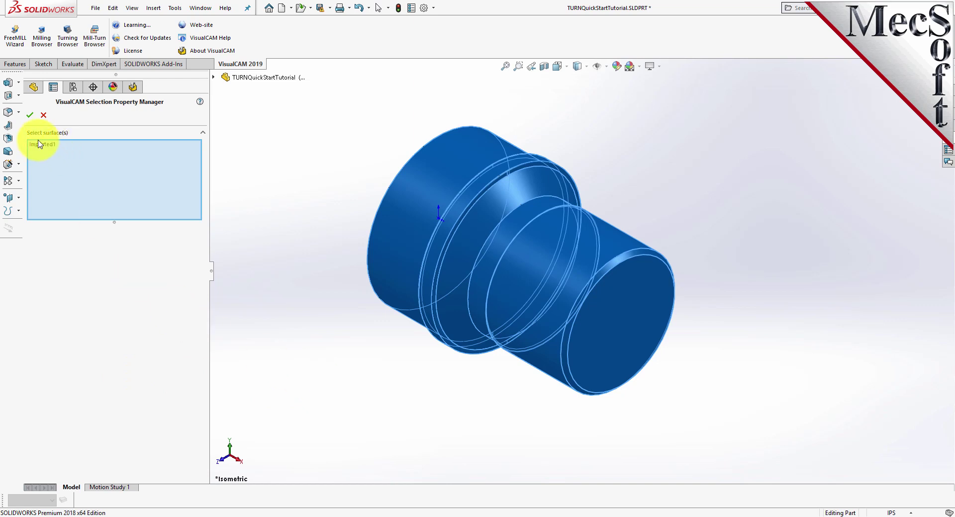
click(29, 119)
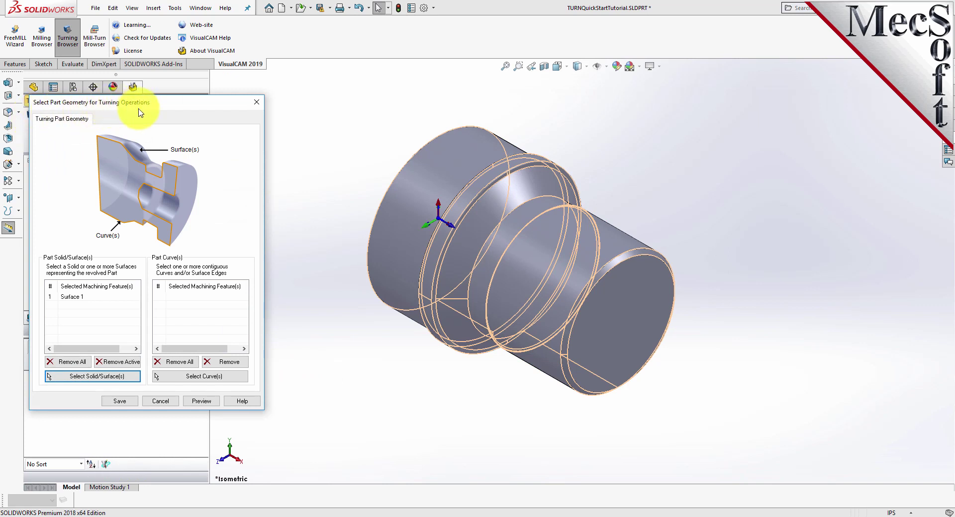
click(73, 298)
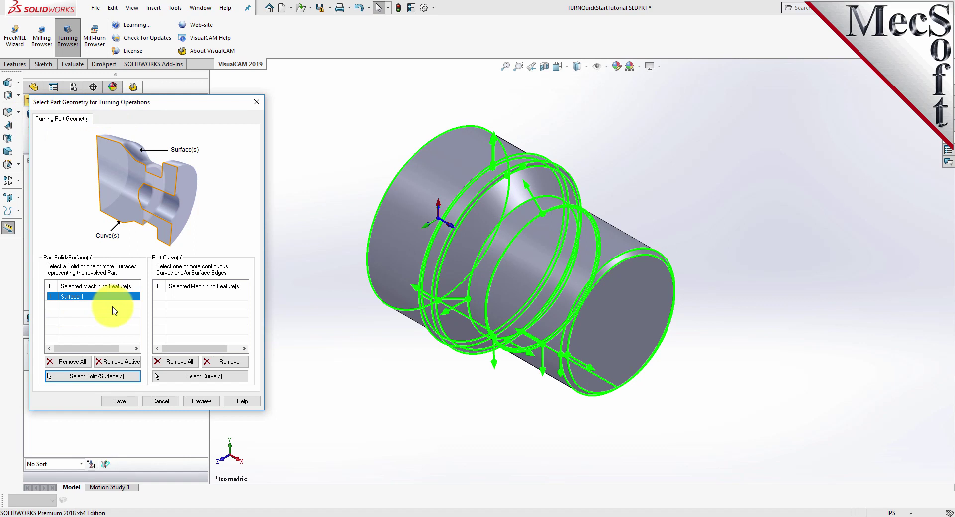
click(118, 403)
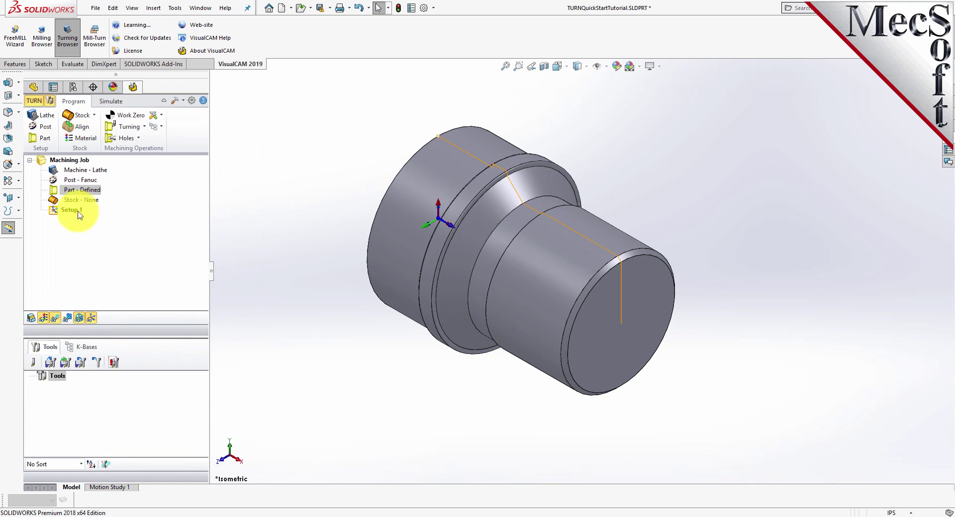
Examine the defined part's turning profile in the top, front and isometric views.
click(74, 190)
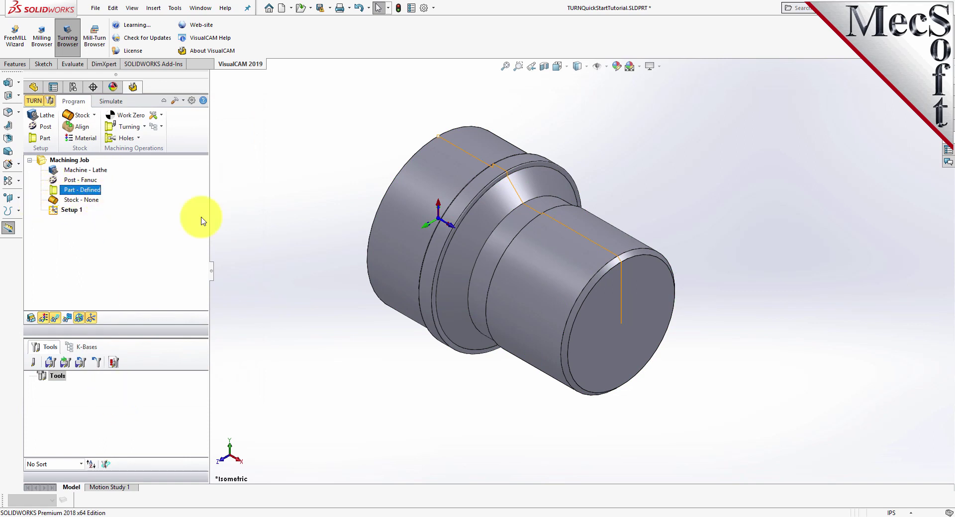
click(567, 67)
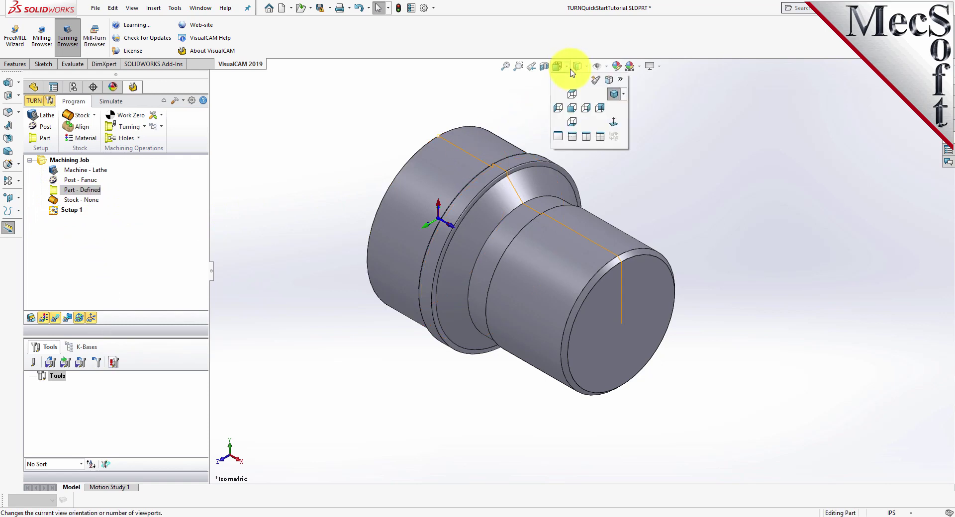
click(566, 68)
click(572, 94)
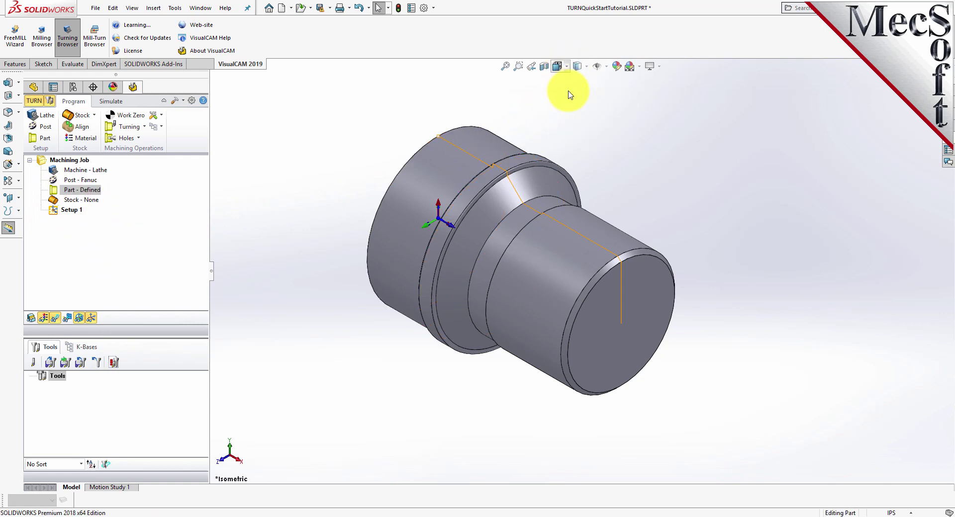
click(569, 72)
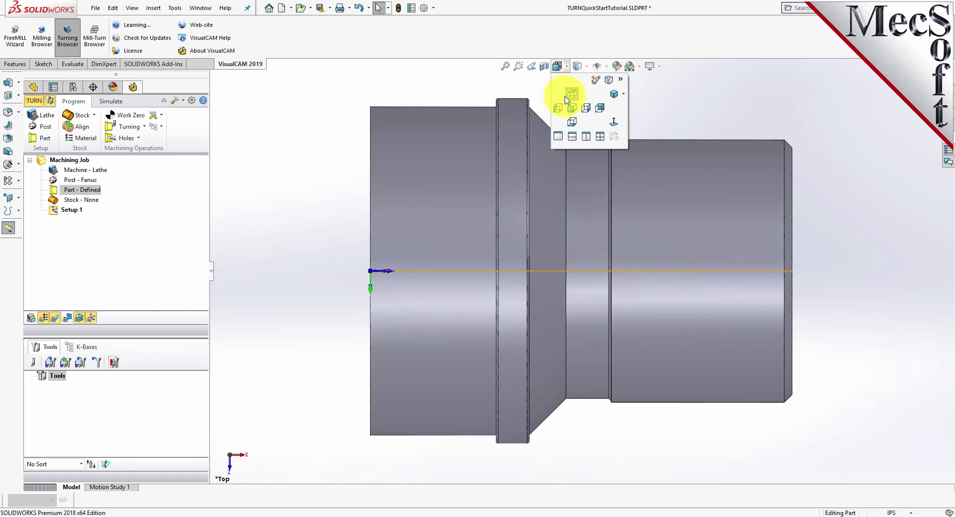
click(565, 111)
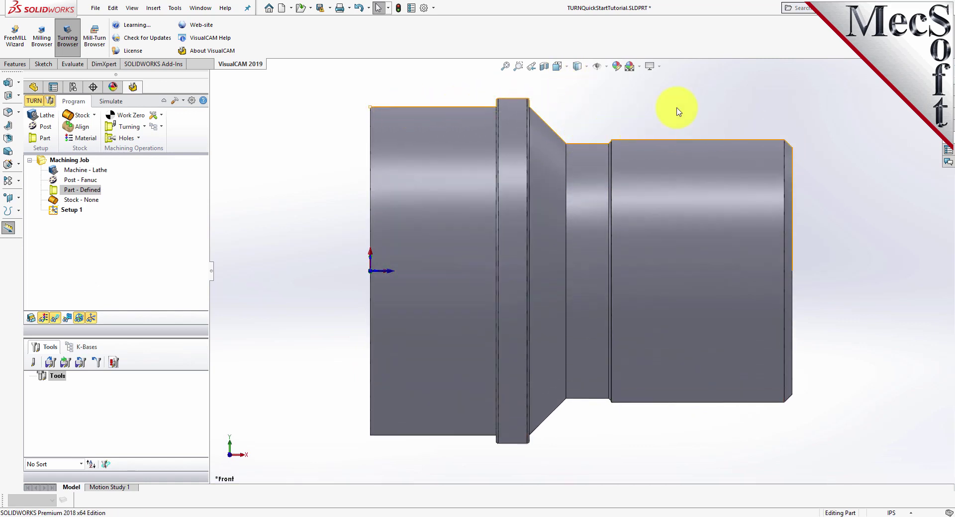
click(568, 71)
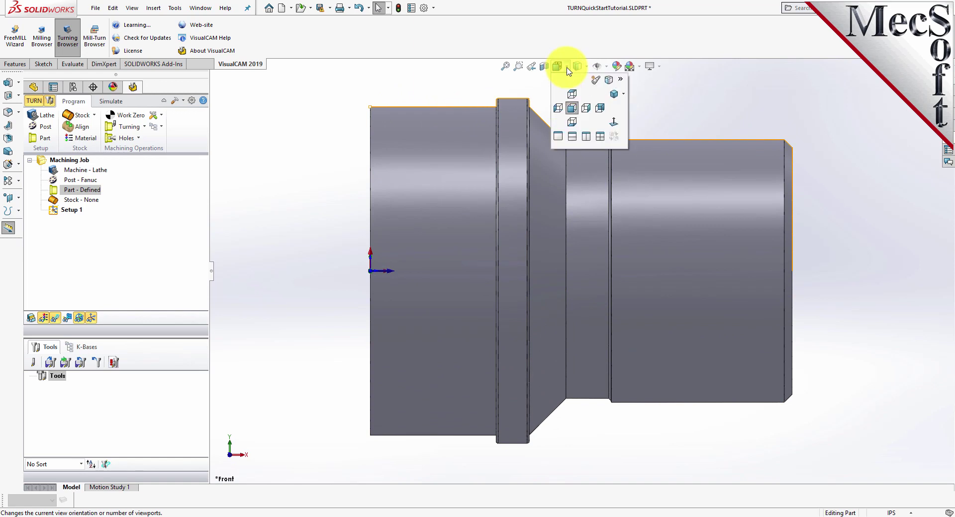
click(624, 97)
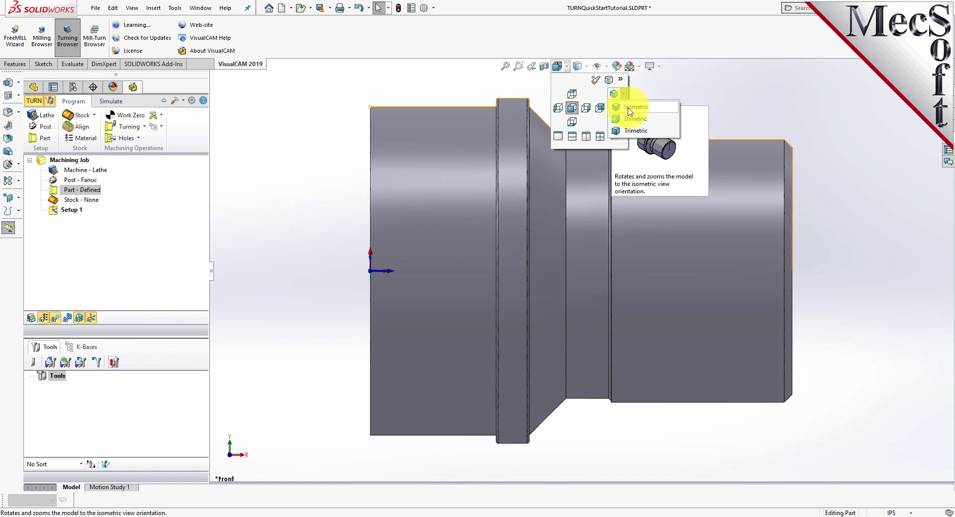
click(629, 109)
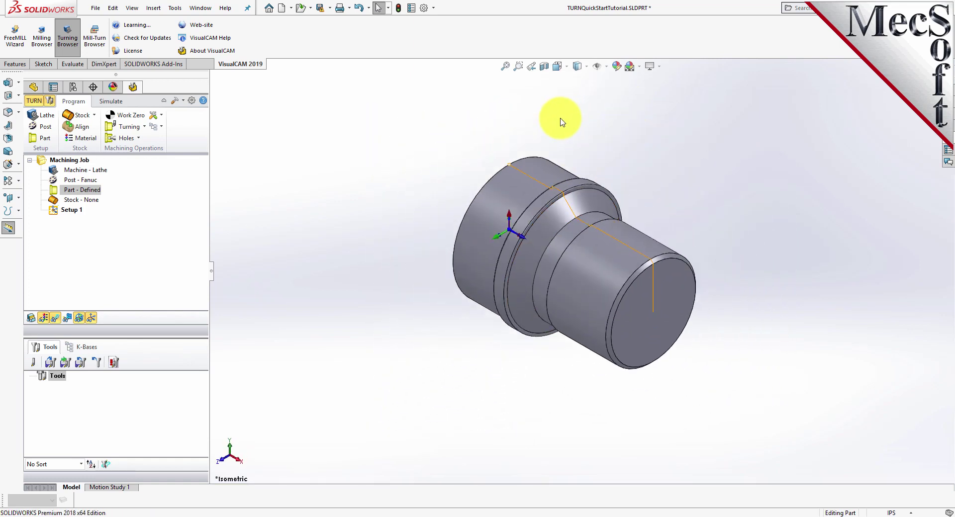
scroll(562, 214, down, 2)
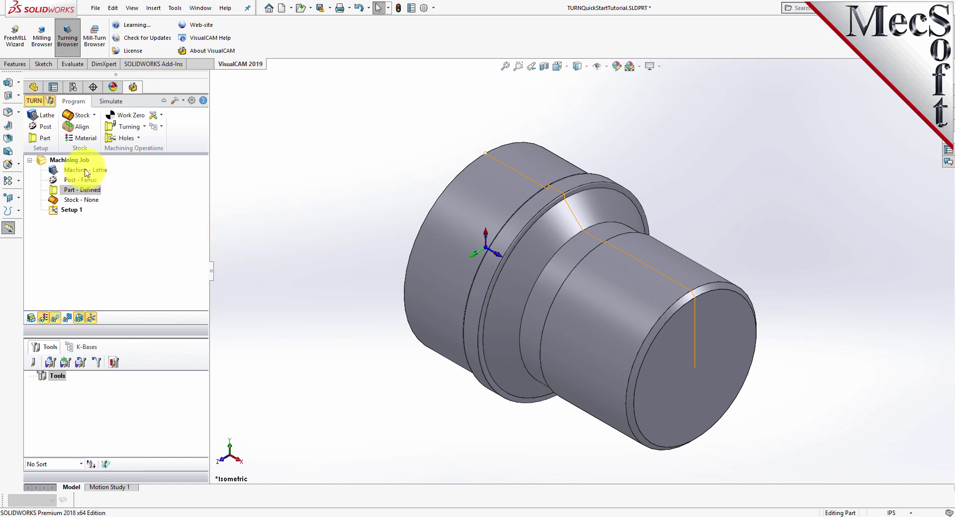
Create a cylinder stock with an outer radius of 1.5 and an outer length of 3.25.
click(82, 115)
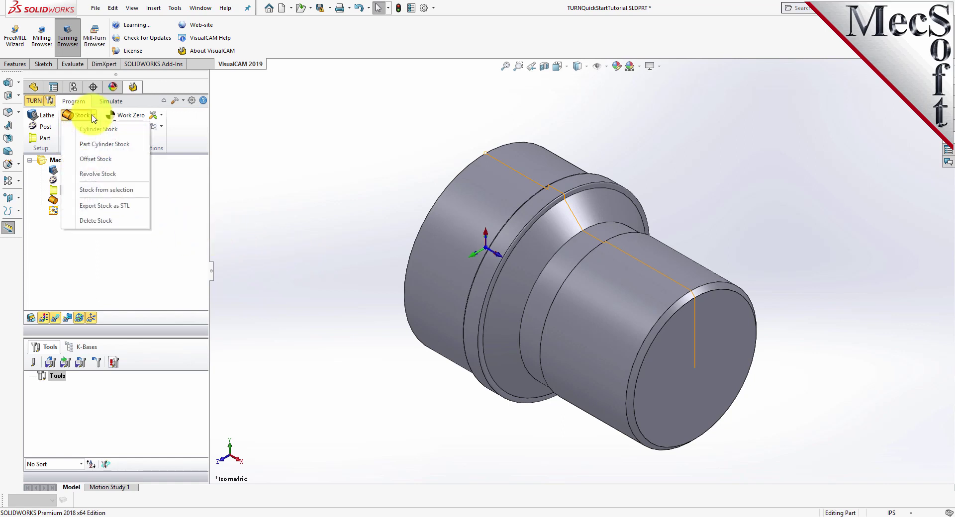
click(123, 131)
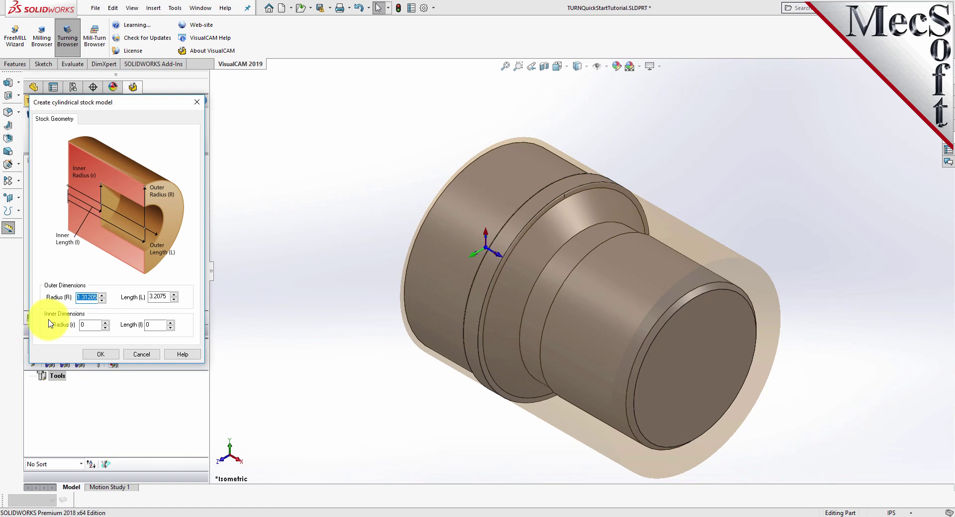
click(94, 297)
drag(97, 297, 56, 298)
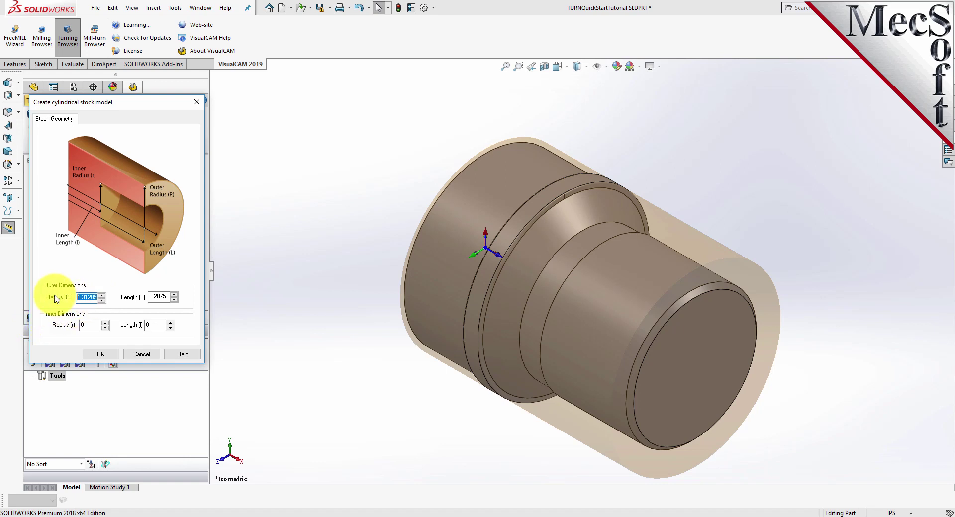
text(1.5)
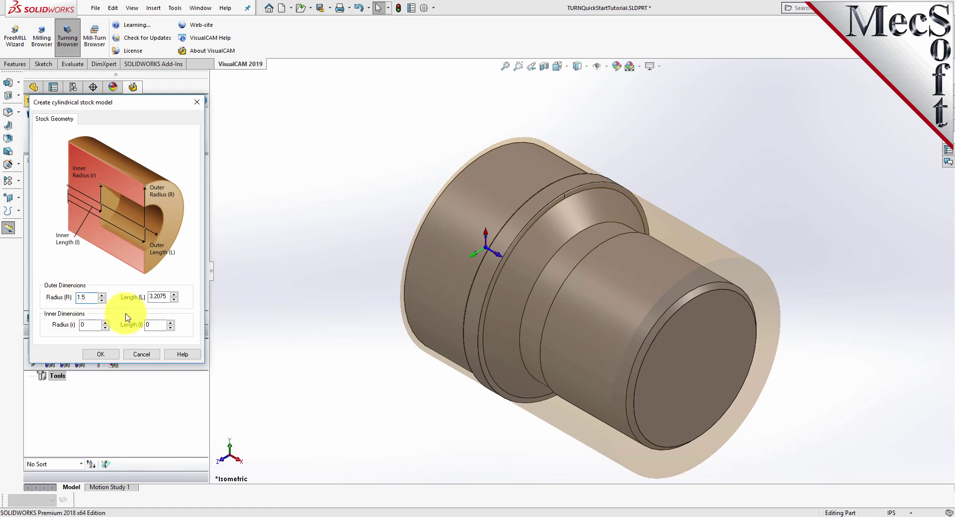
drag(168, 297, 126, 297)
text(3.2)
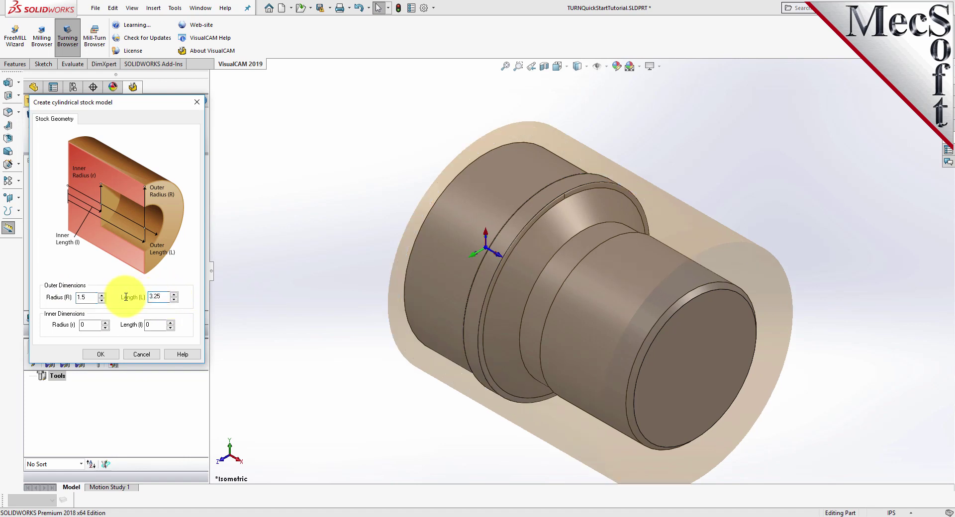
click(102, 354)
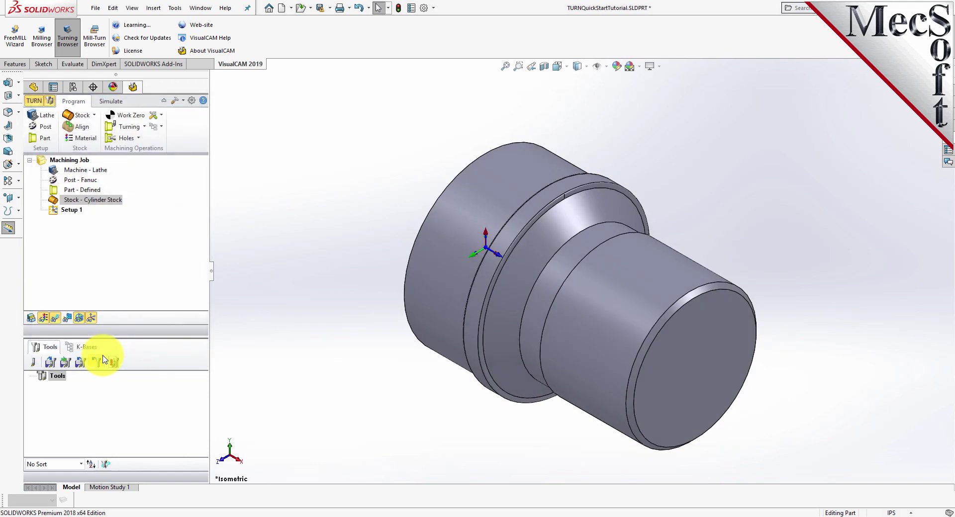
Show the cylinder stock around the part and align it with the Right option for Z alignment.
click(53, 198)
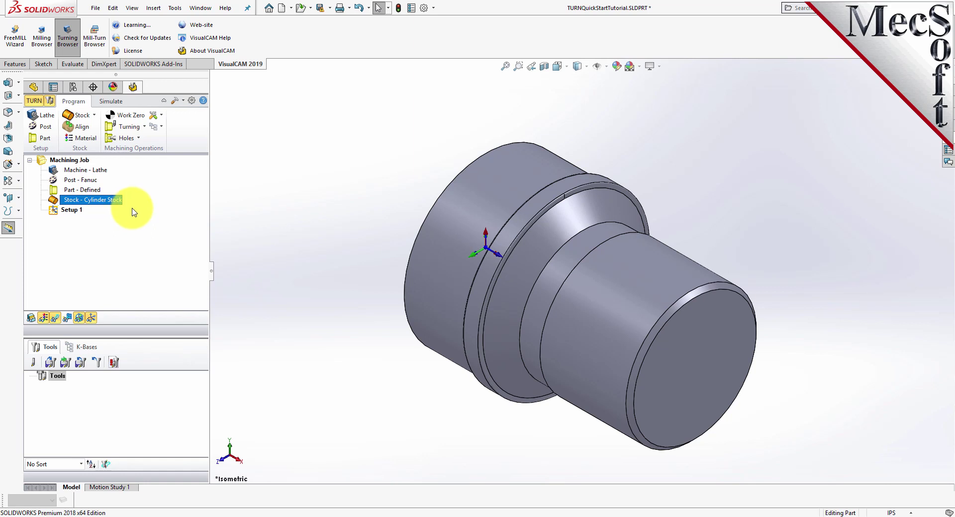
click(32, 318)
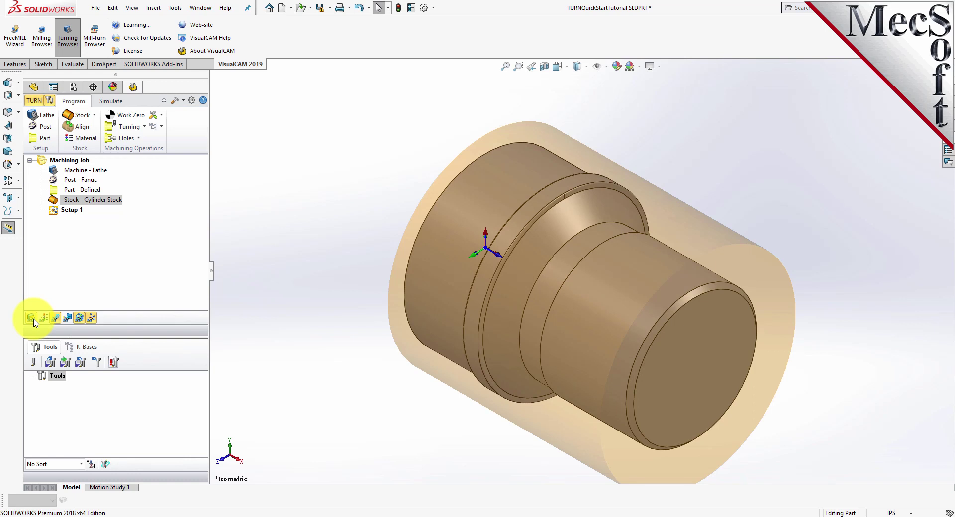
click(32, 318)
click(32, 319)
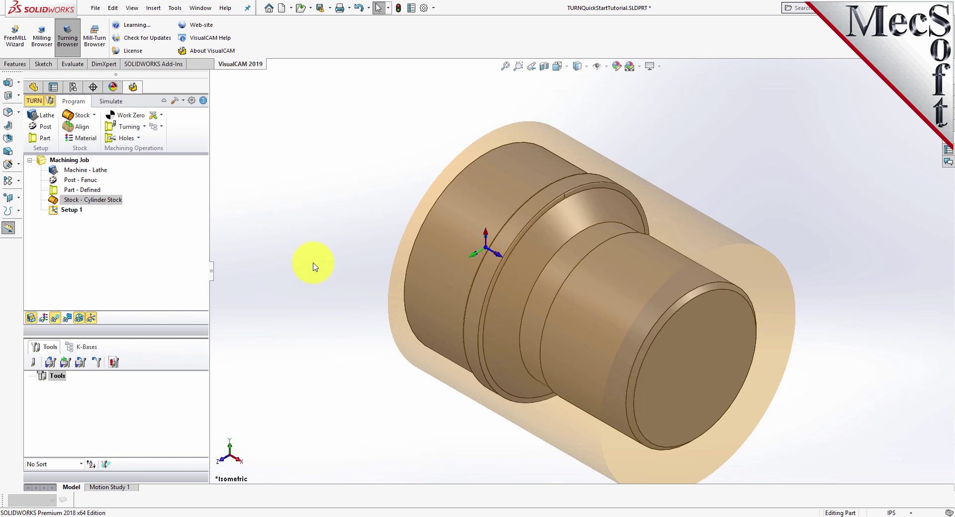
click(85, 128)
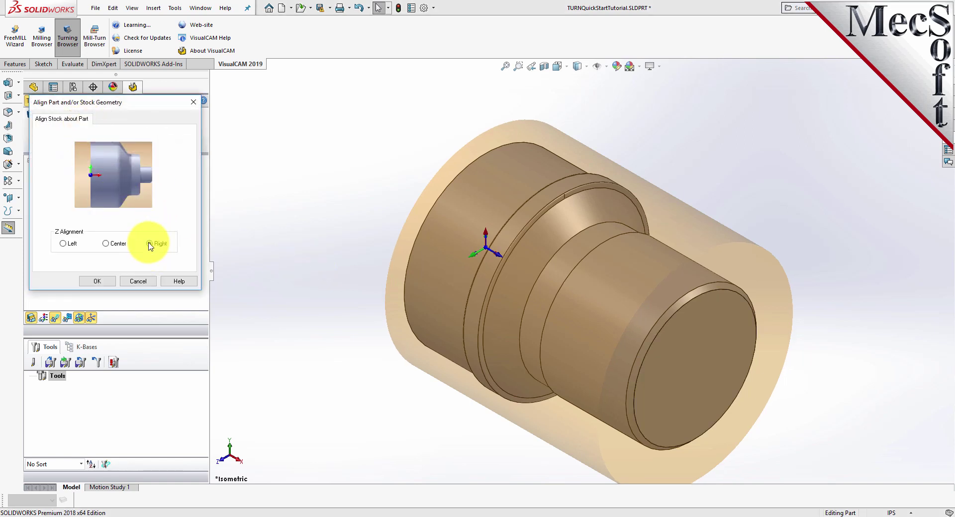
click(106, 281)
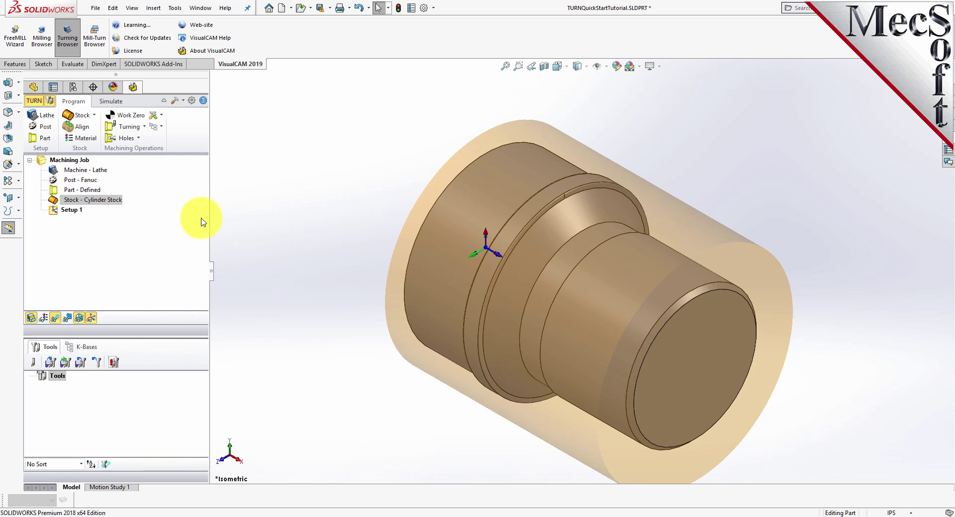
Assign ALUMINUM - 6061 from the FeedsSpeedsDataINCH.xml material file as the stock material.
click(92, 144)
click(92, 144)
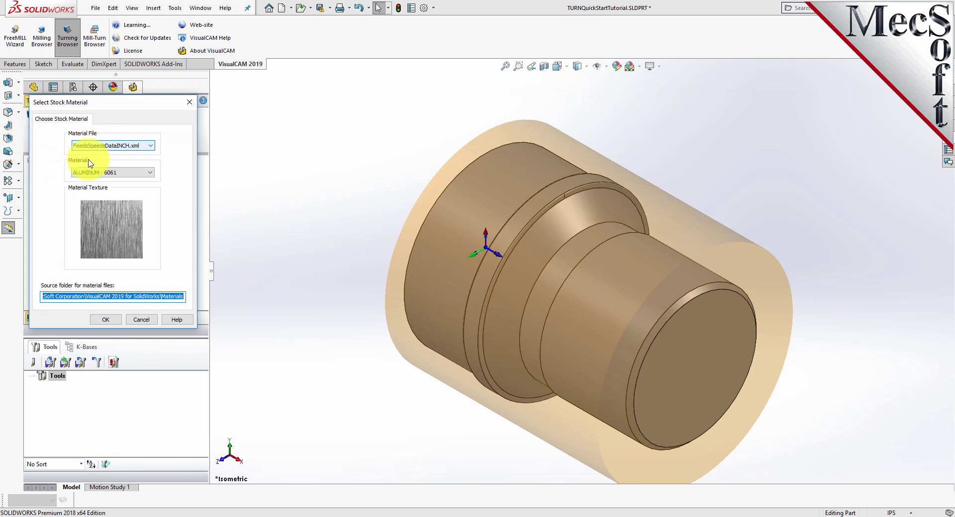
click(139, 172)
scroll(152, 311, down, 5)
scroll(153, 310, up, 5)
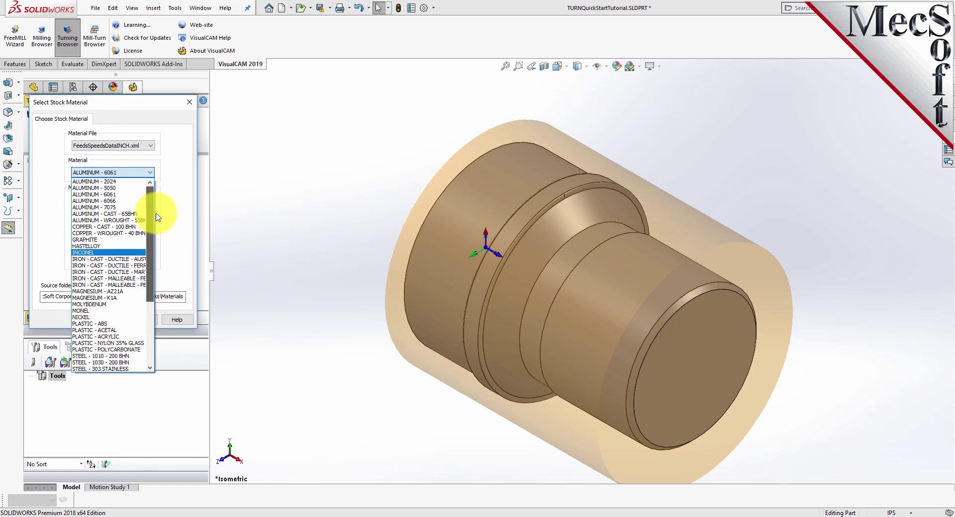
click(110, 194)
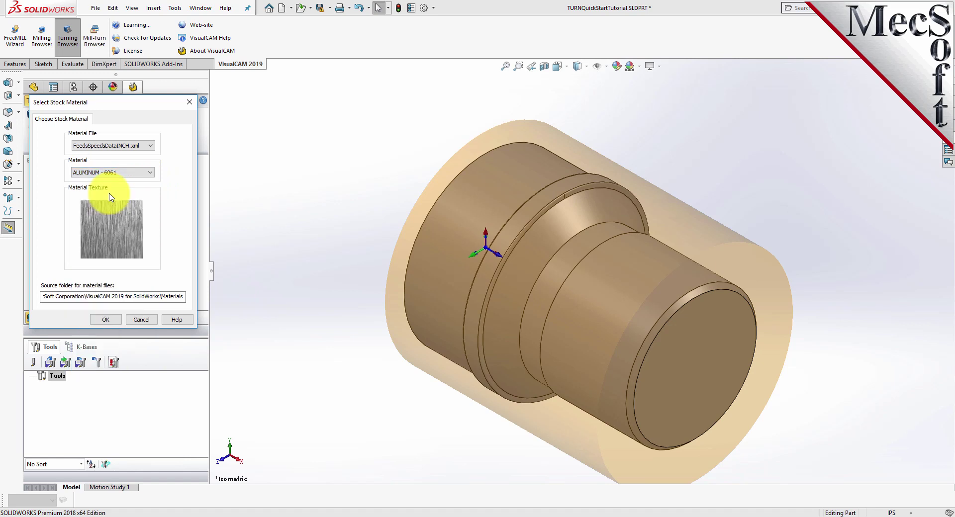
click(110, 320)
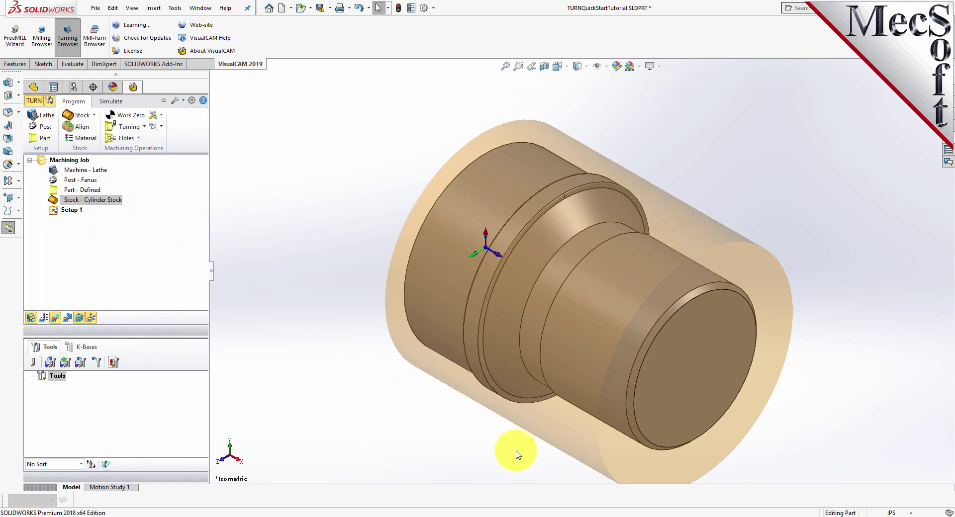
Turn on the material texture display for the stock.
click(43, 321)
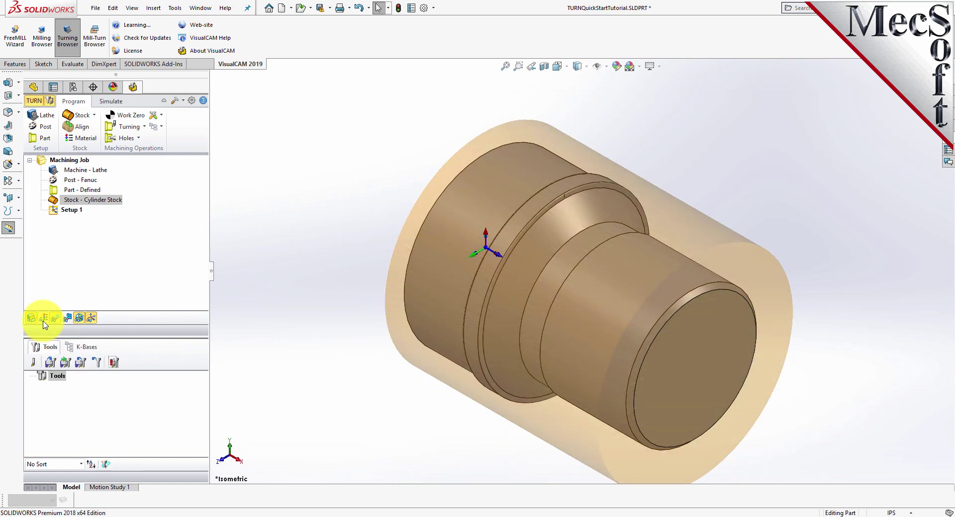
click(44, 323)
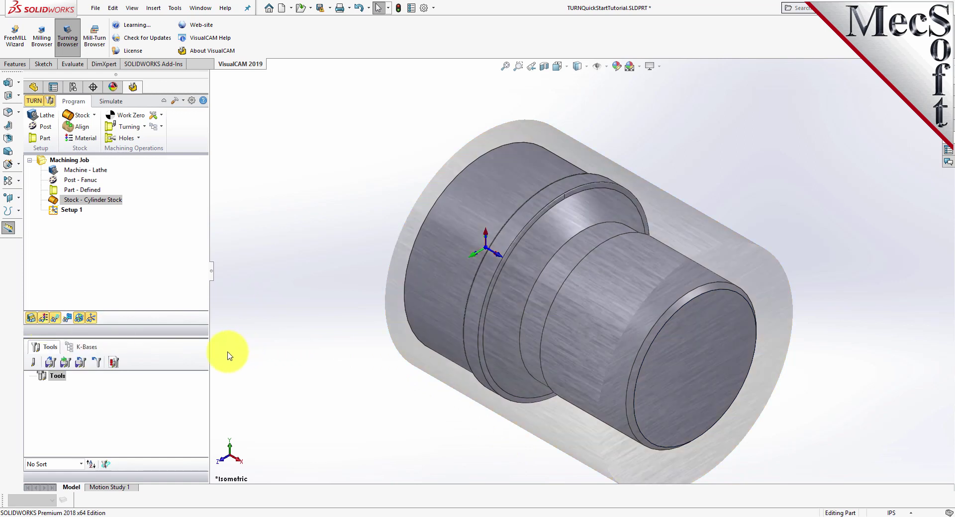
scroll(584, 445, down, 1)
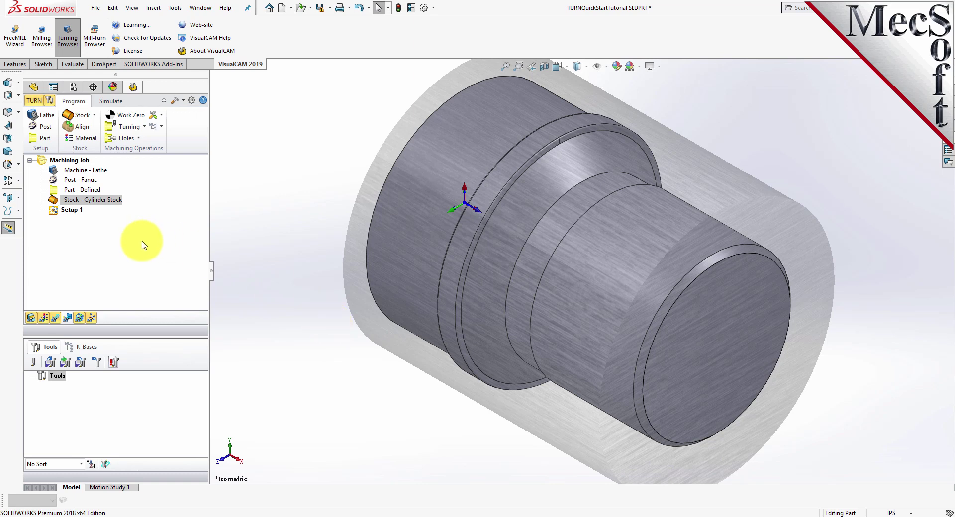
Select Setup 1 and switch the machine coordinate system display off and back on to examine its axis orientation.
click(69, 210)
click(72, 210)
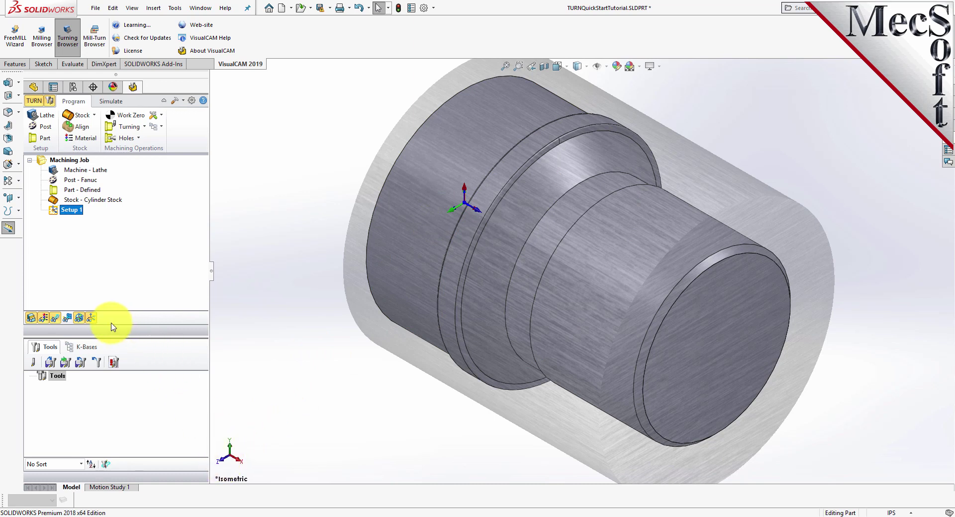
click(92, 321)
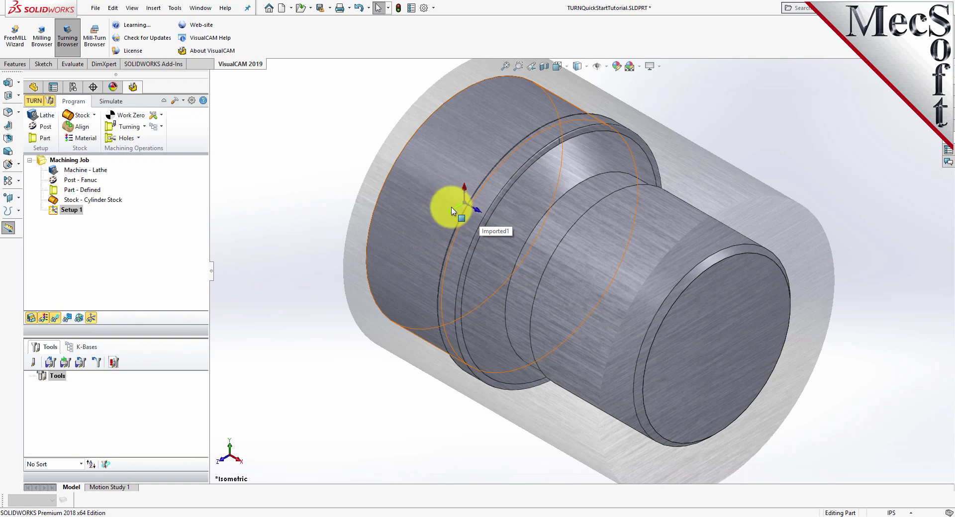
click(91, 319)
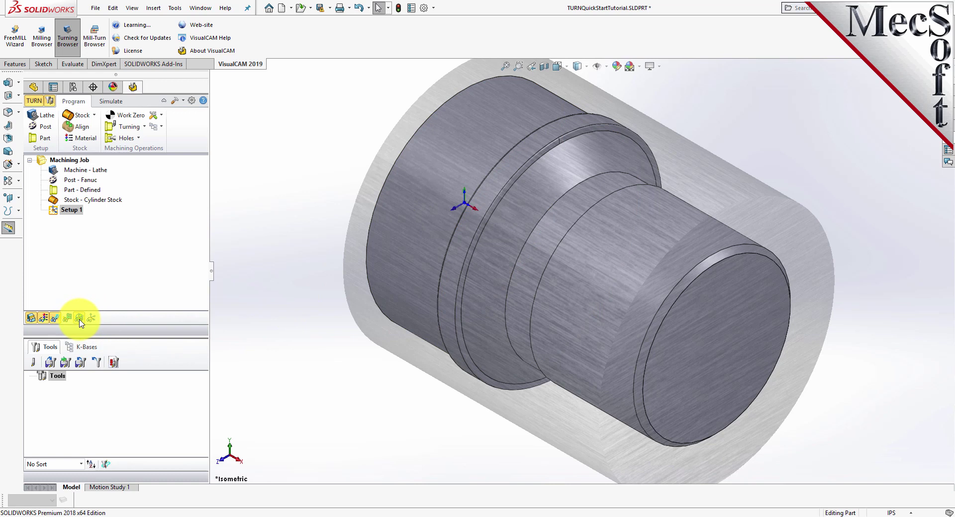
click(92, 320)
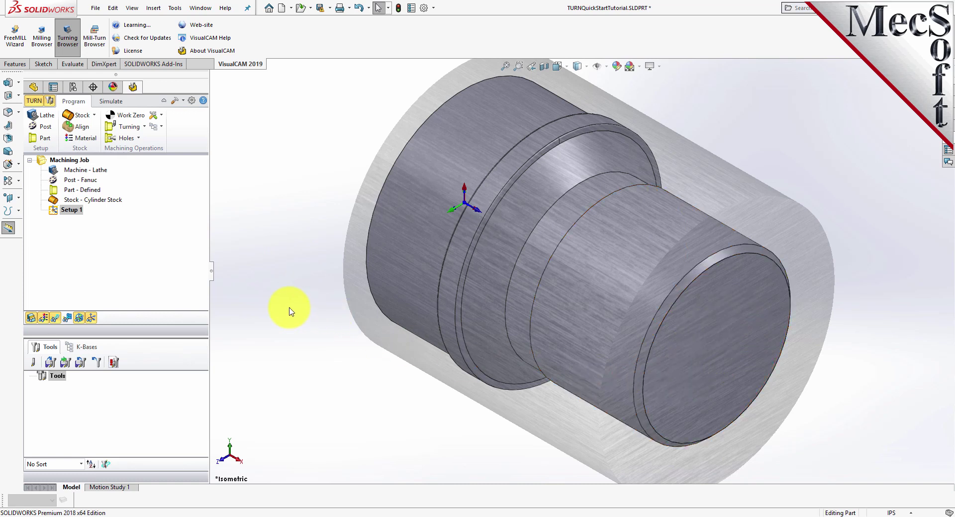
Generate a work zero set to the stock box with the Right Most zero face, and select it under Setup 1.
click(137, 119)
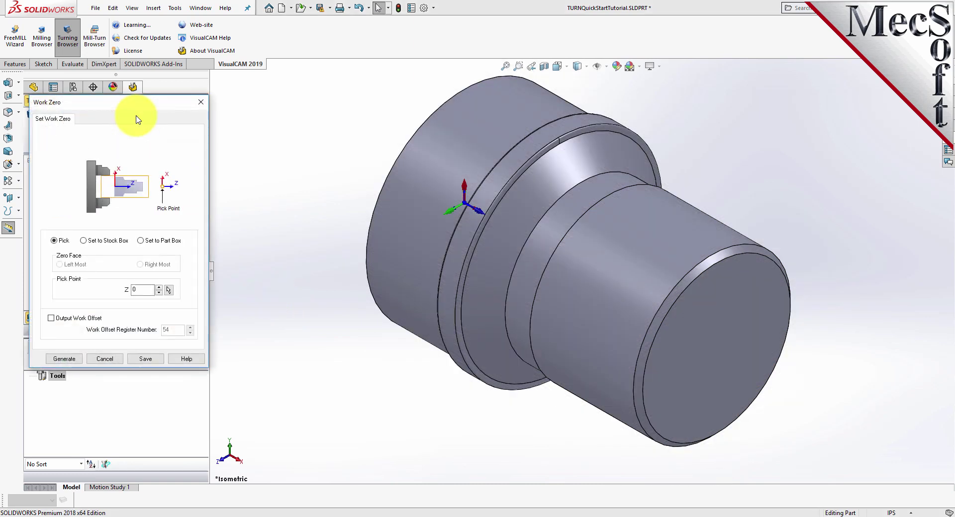
click(83, 241)
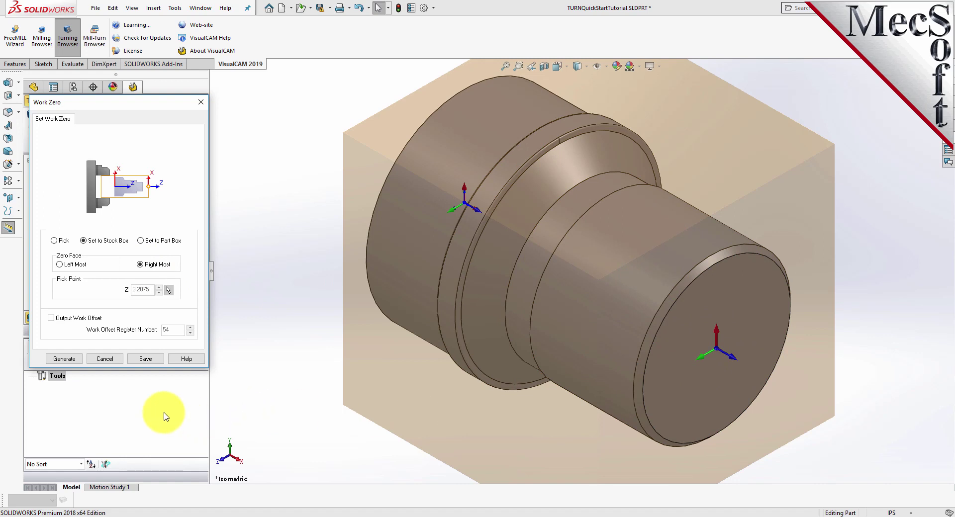
click(74, 359)
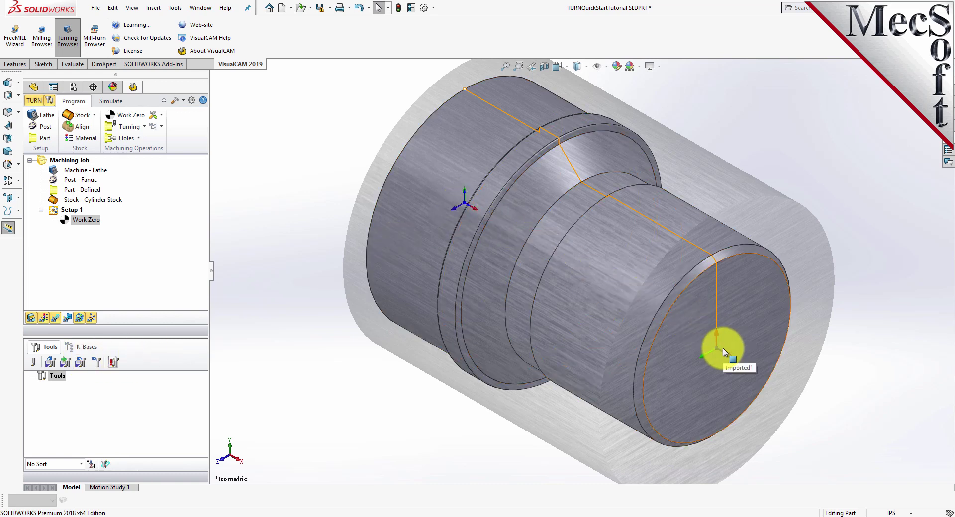
click(75, 220)
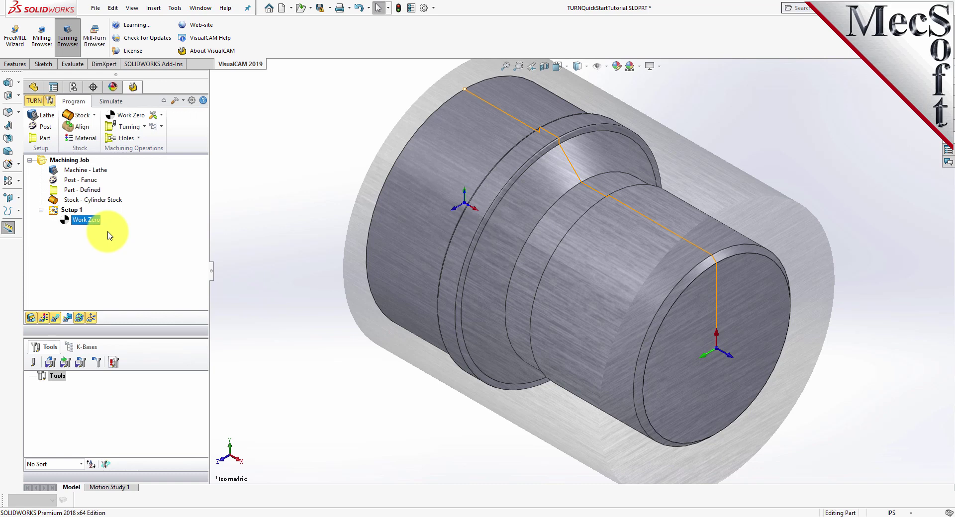
Start a new diamond insert tool and name it Diamond Insert-OD.
click(37, 367)
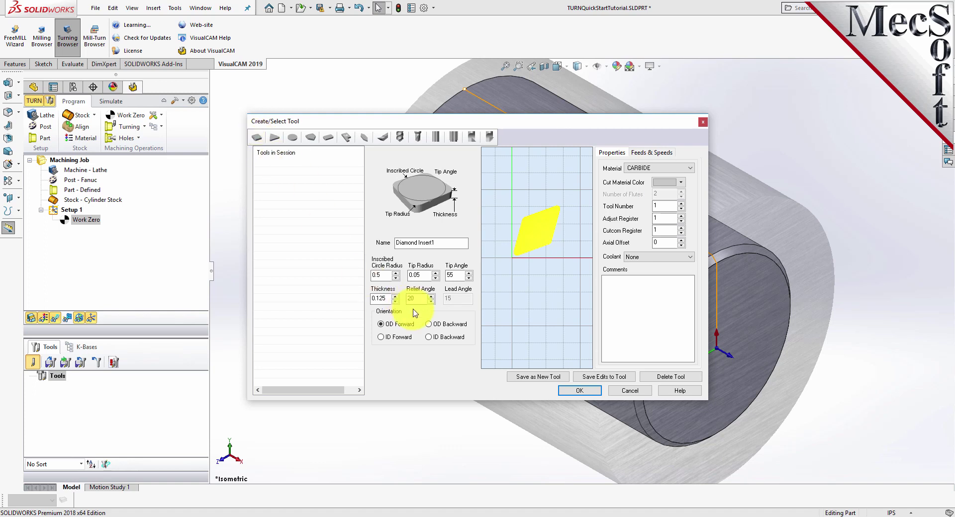
click(444, 242)
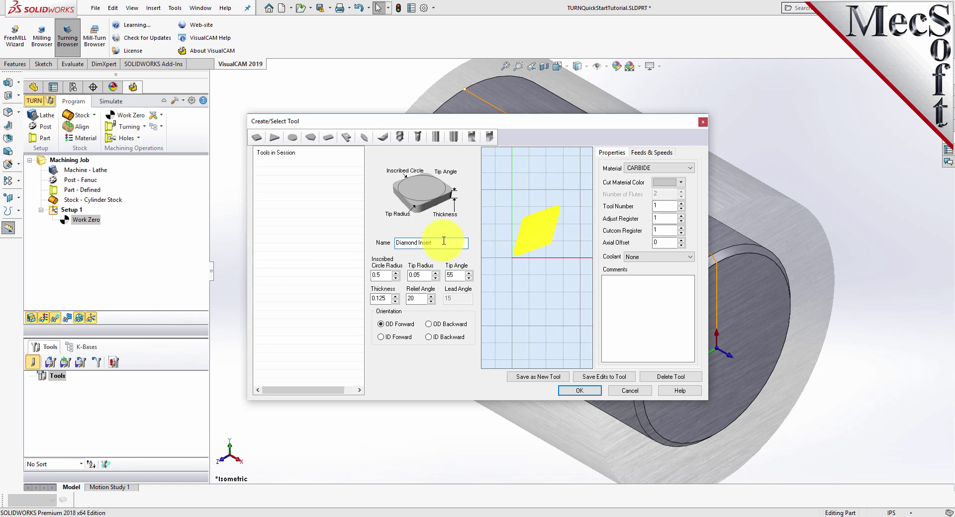
text(-OD)
key(Tab)
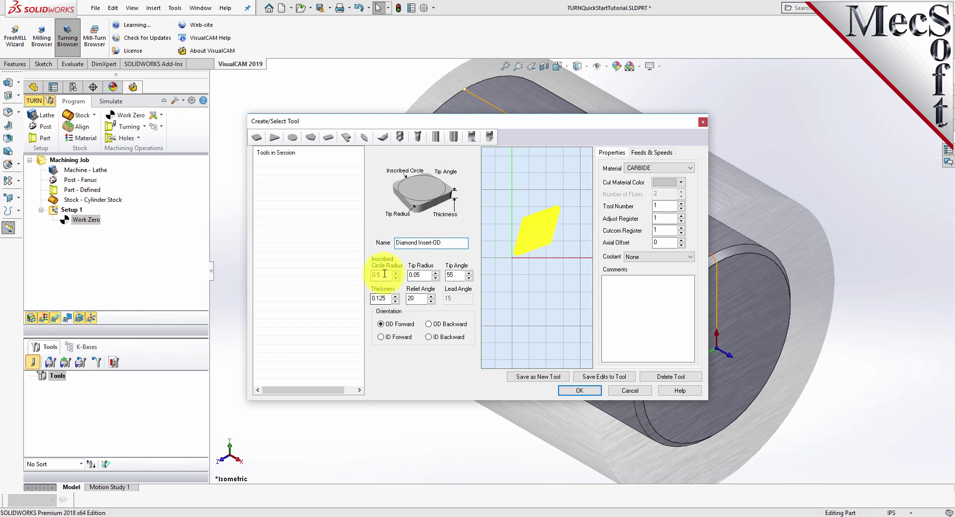
Define the insert with inscribed circle radius 0.5, tip radius 0.02, tip angle 55 and OD Forward orientation.
text(0.)
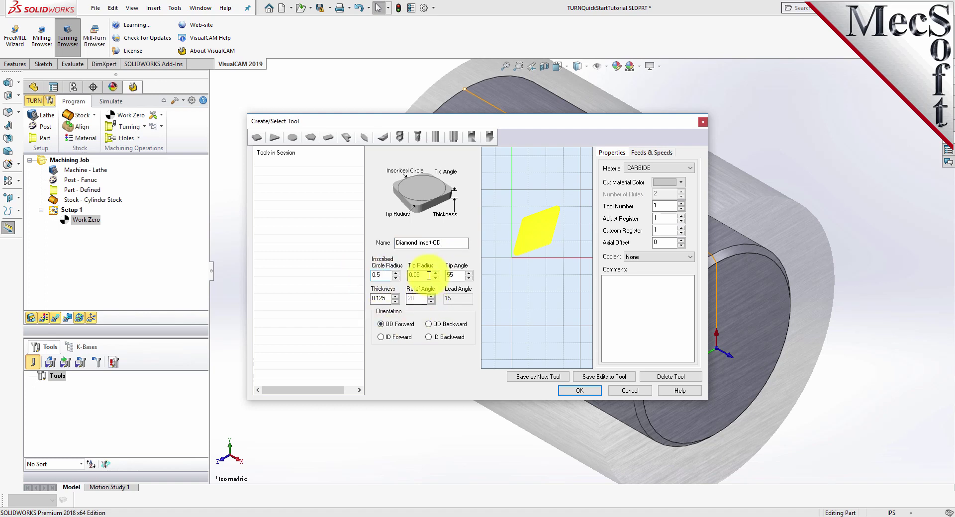
key(Tab)
text(0.)
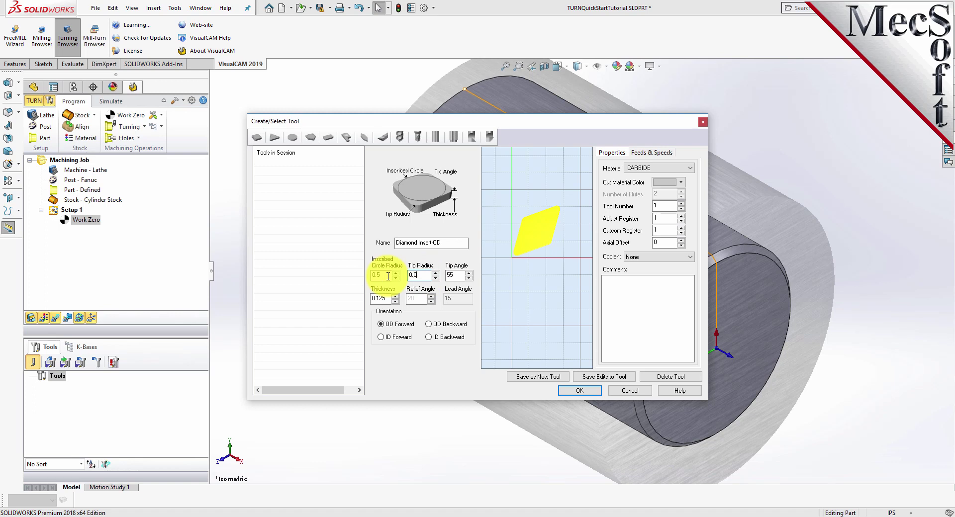
click(458, 275)
key(Tab)
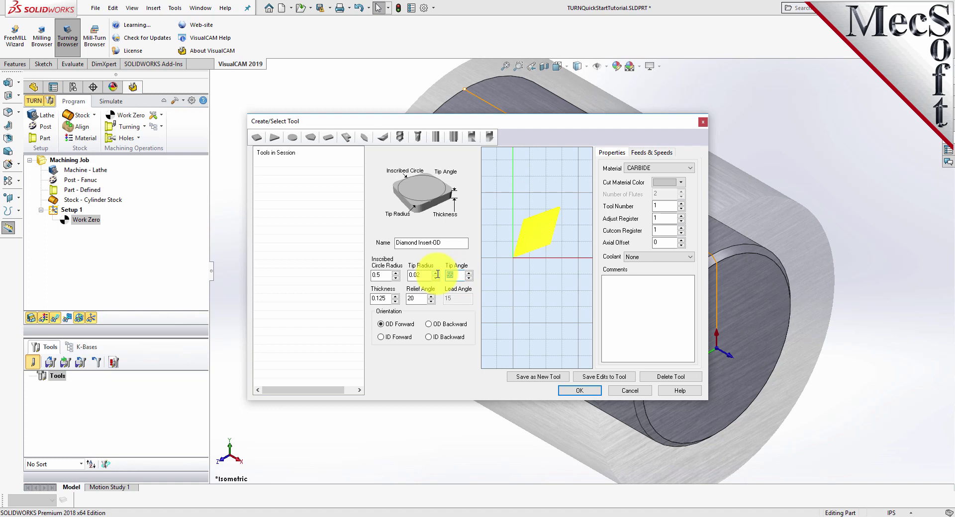
text(5)
key(Tab)
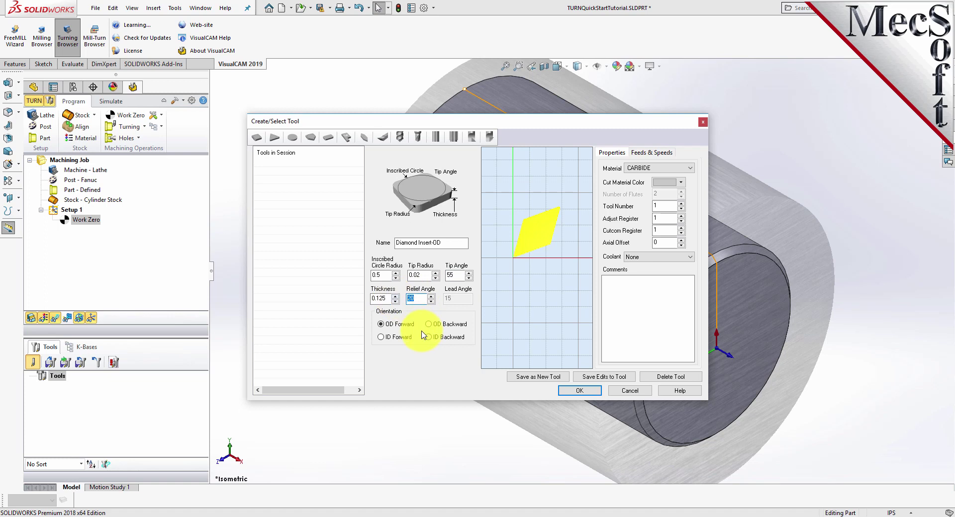
click(381, 325)
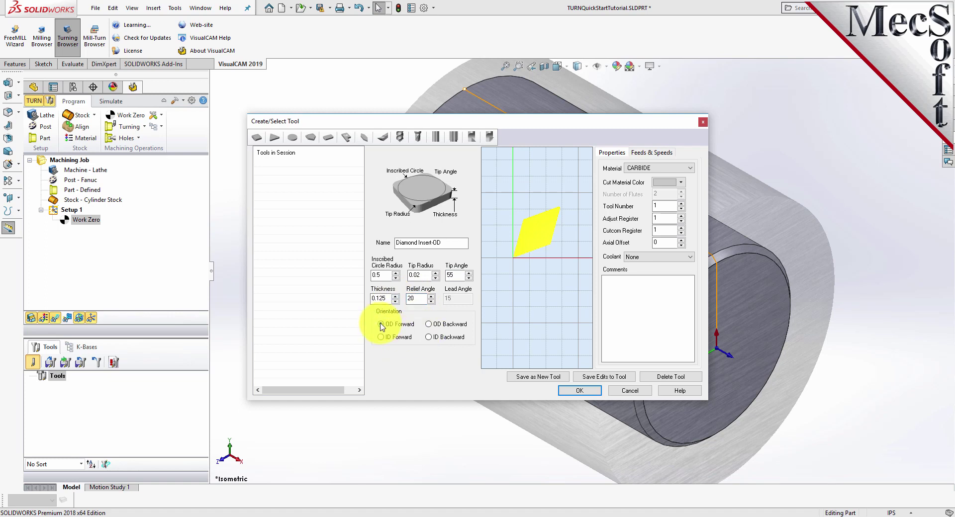
Set the tool's spindle speed to 300 RPM and its maximum speed to 350 RPM.
click(653, 155)
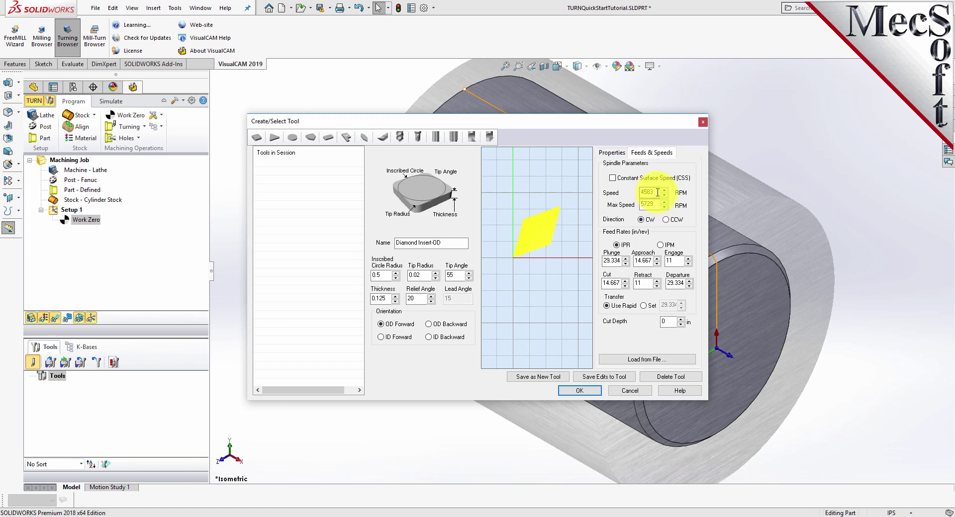
drag(657, 192, 631, 193)
text(300)
drag(658, 205, 622, 204)
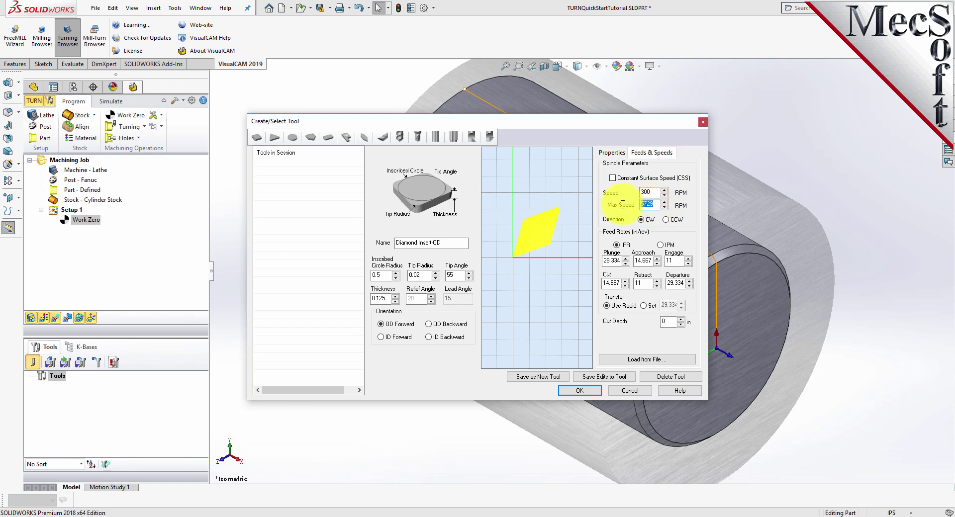
text(350)
Switch the tool's feed rates to IPM and set plunge to 5, approach to 7.5 and engage to 7.5.
click(664, 246)
double_click(607, 260)
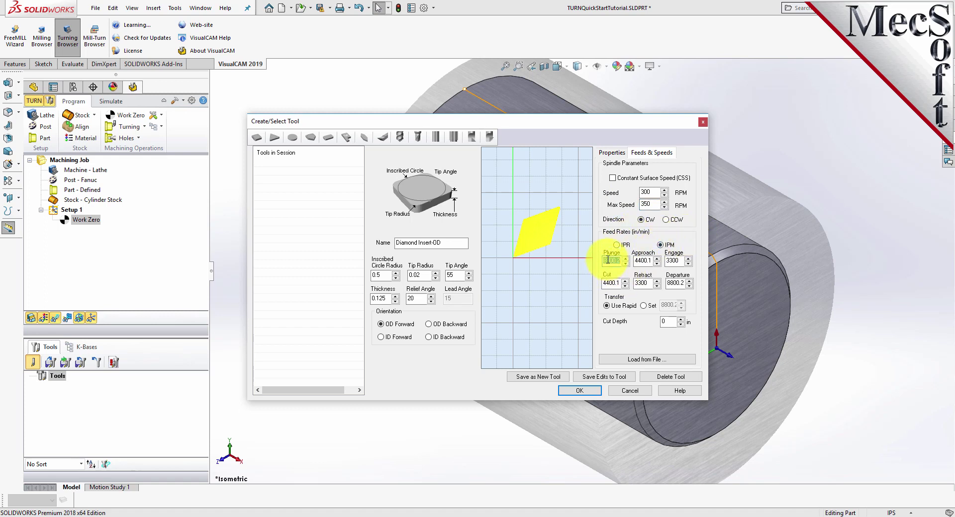
text(5)
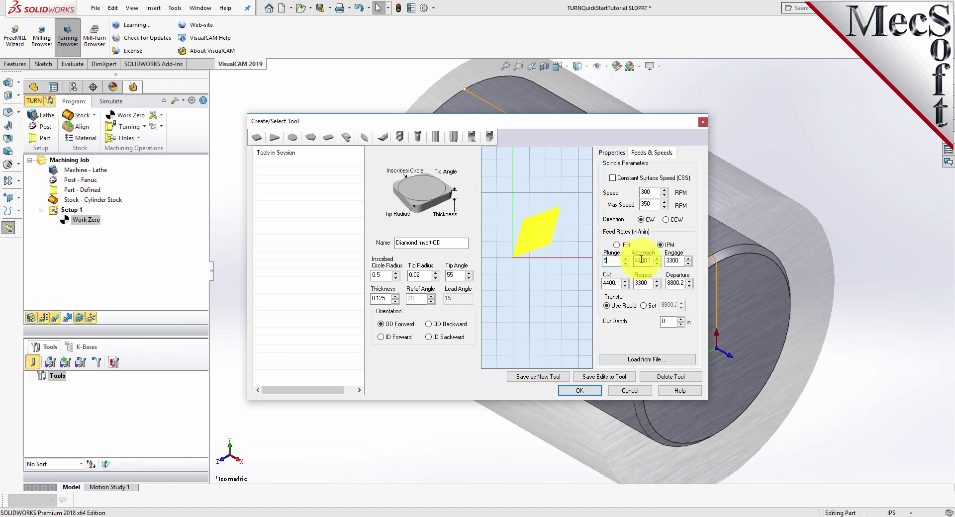
double_click(641, 260)
text(7.5)
double_click(672, 260)
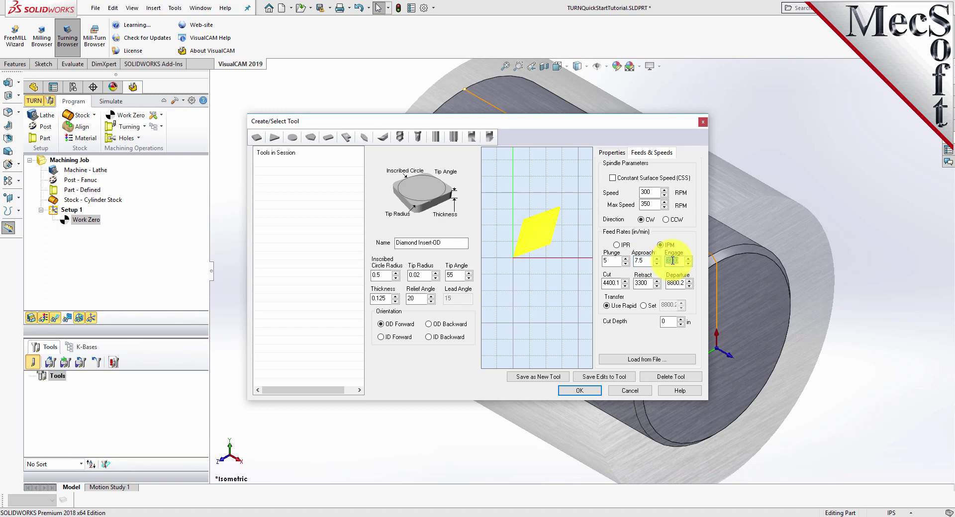
text(7.5)
Set the tool's cut feed to 10, retract to 15 and departure to 15, with rapid transfer.
double_click(612, 283)
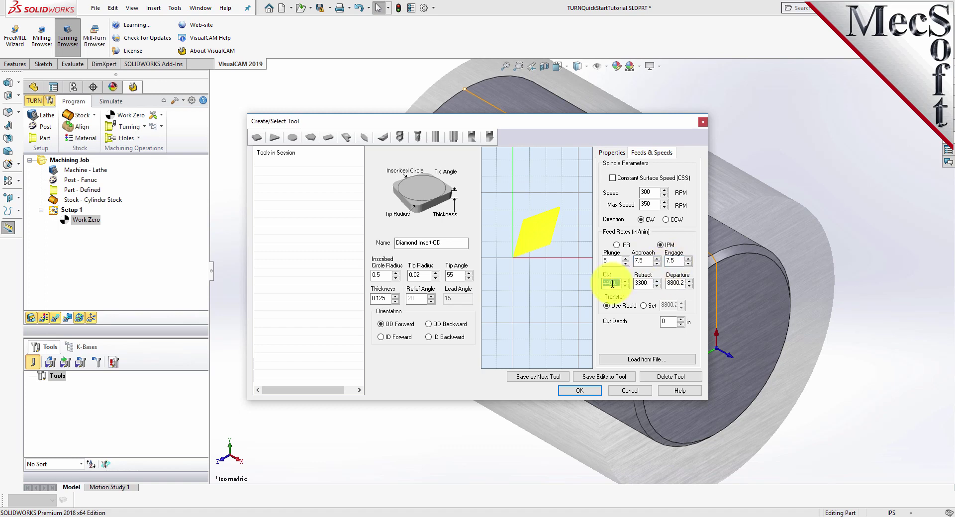
text(10)
double_click(640, 283)
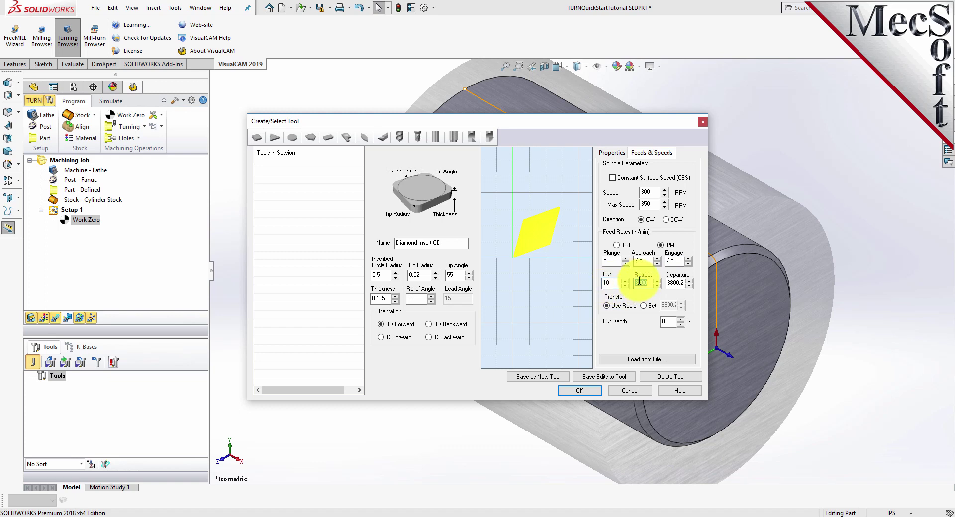
text(15)
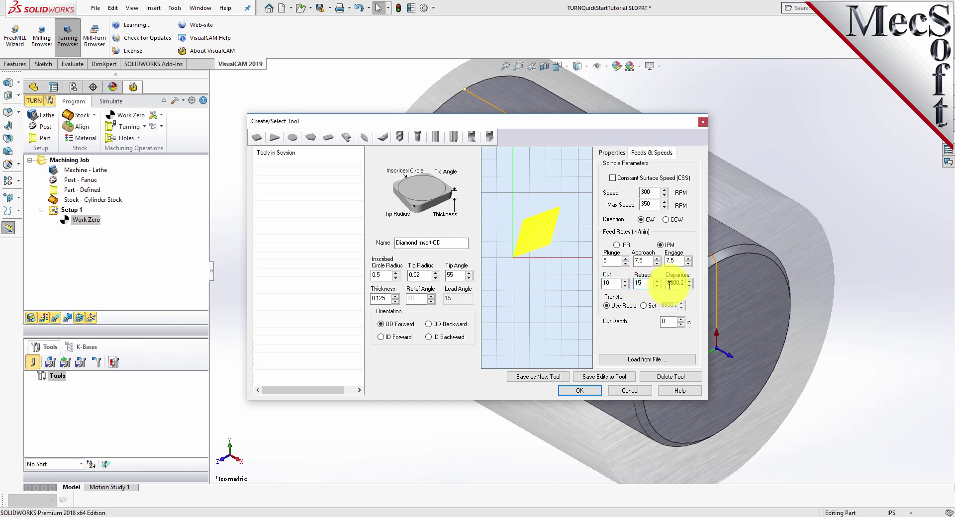
double_click(672, 282)
text(15)
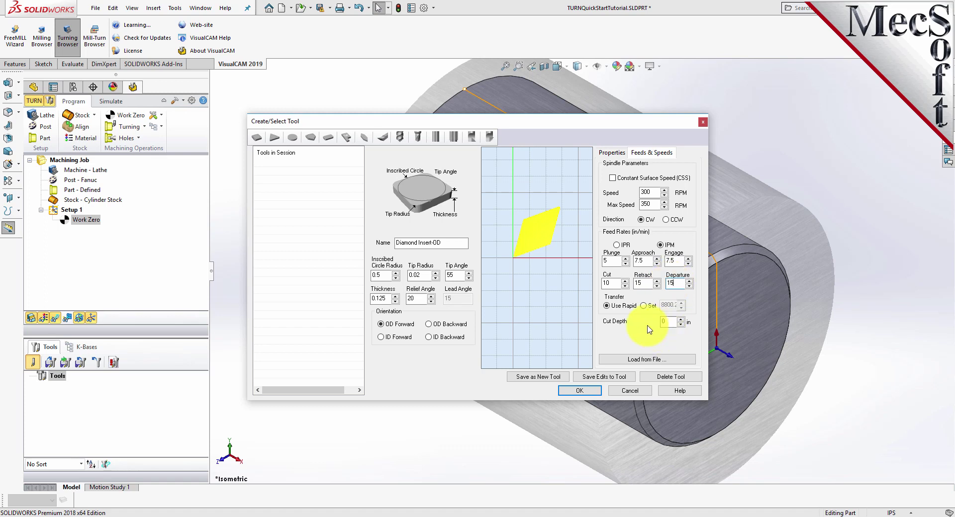
click(608, 307)
click(607, 306)
Save Diamond Insert-OD as a new tool in the session, confirm the tool definition and select it in the tool list.
click(550, 379)
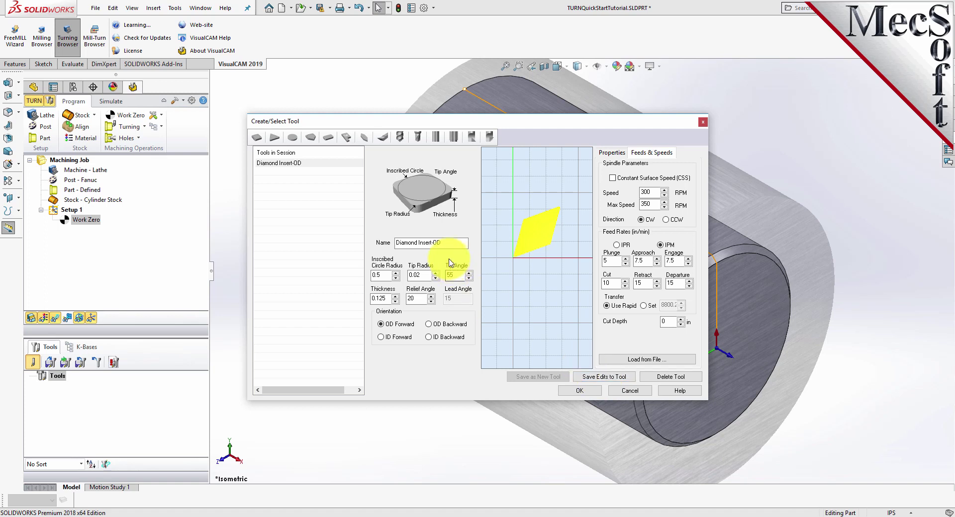
drag(450, 244, 394, 242)
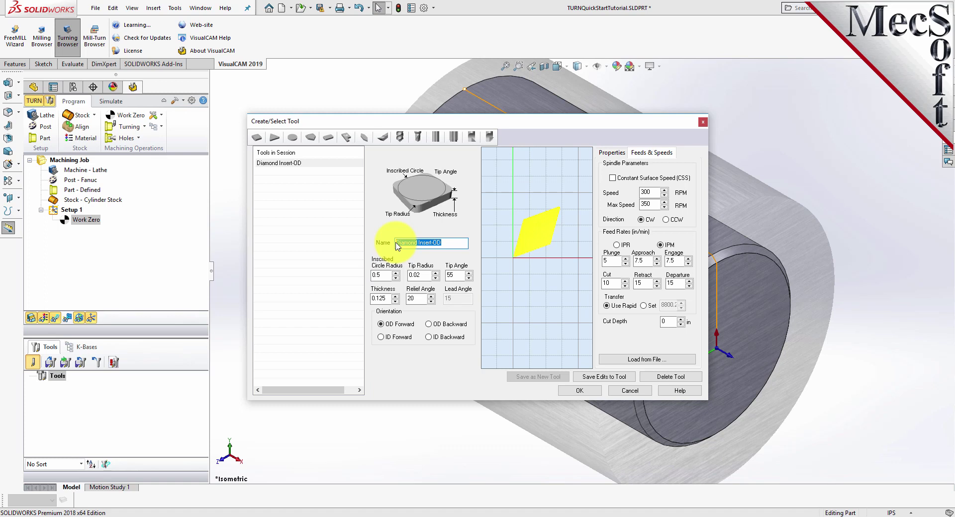
click(274, 164)
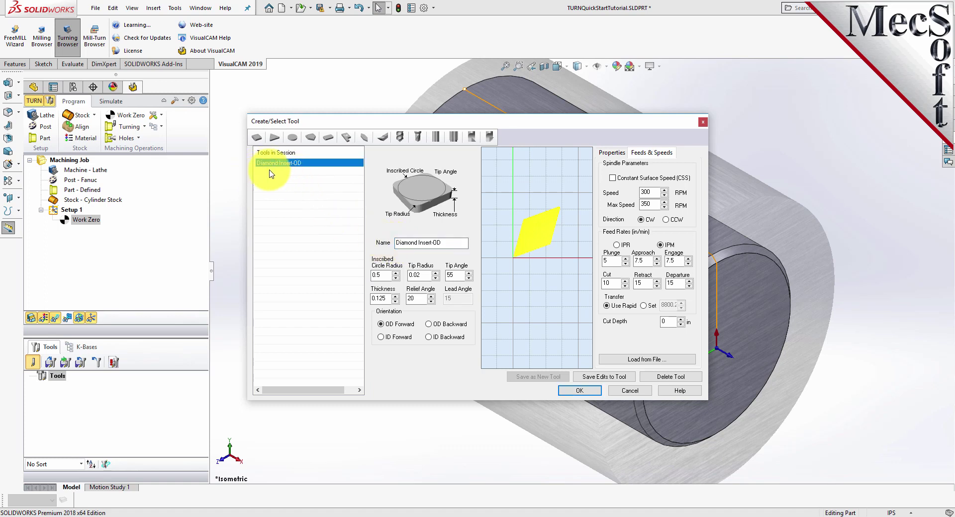
click(583, 392)
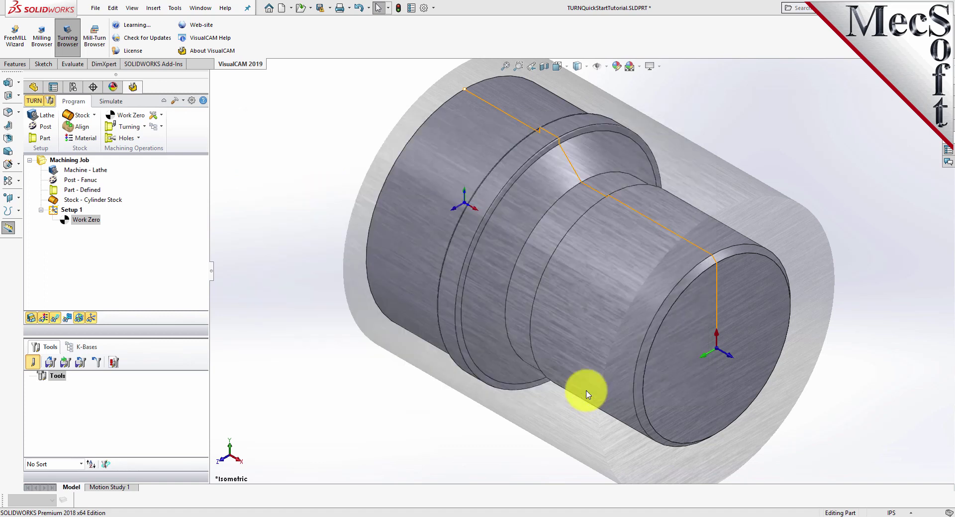
click(501, 299)
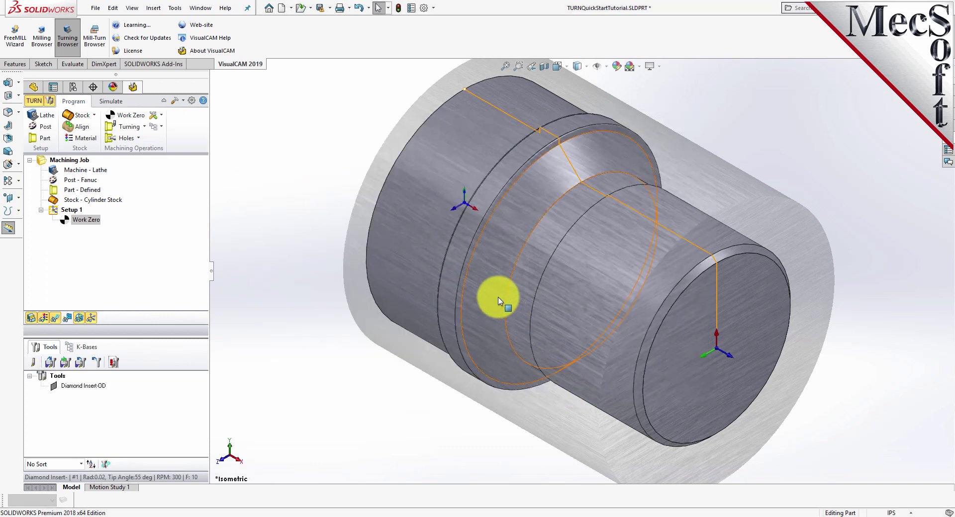
click(53, 387)
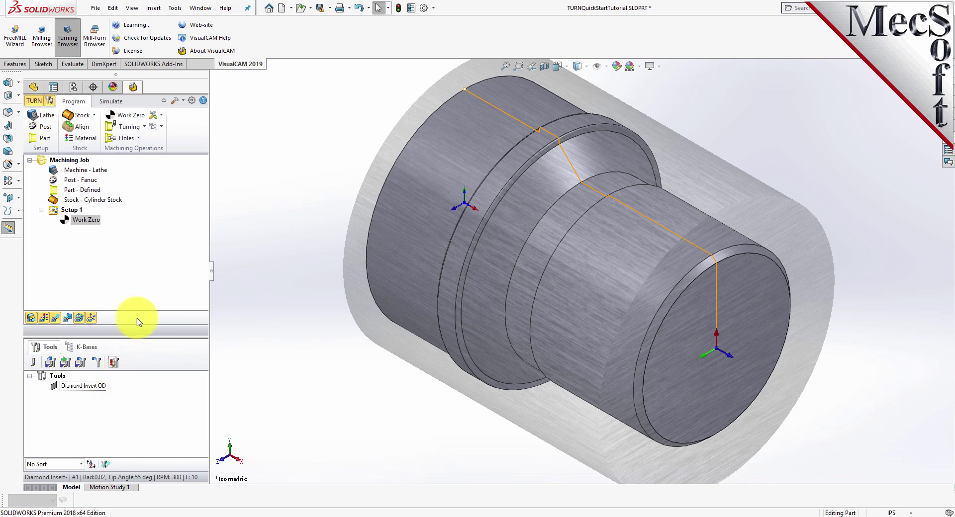
Start a Turn Roughing operation with Diamond Insert-OD, using automatic clearance and Clearance Plane cut transfer.
click(148, 130)
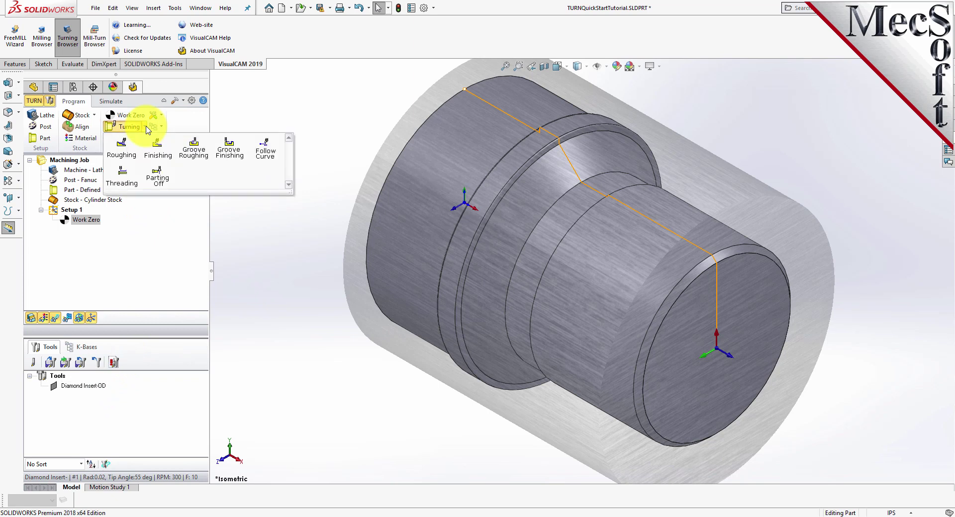
click(133, 159)
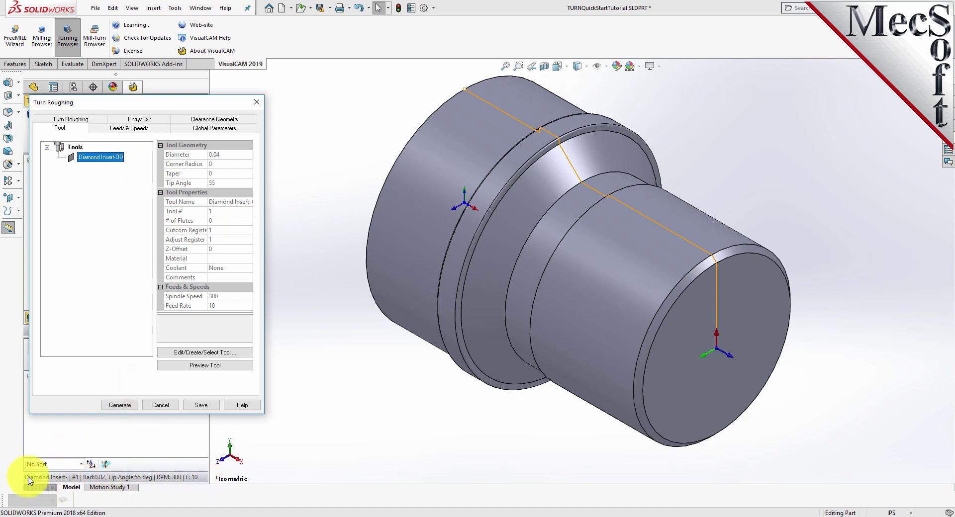
click(142, 128)
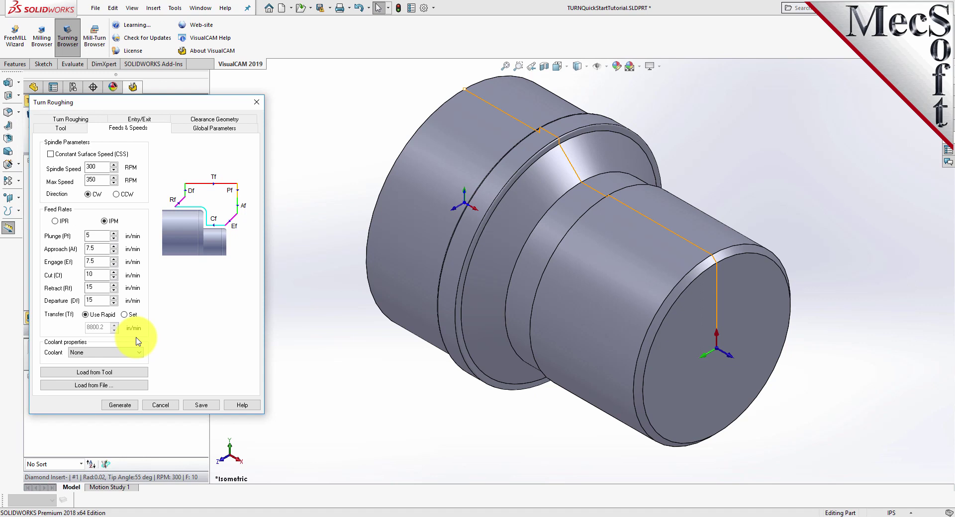
click(205, 120)
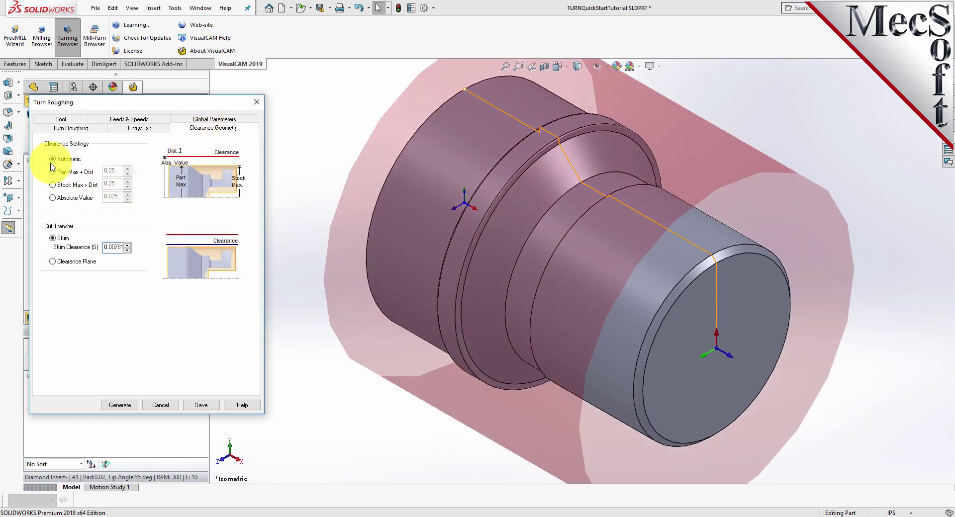
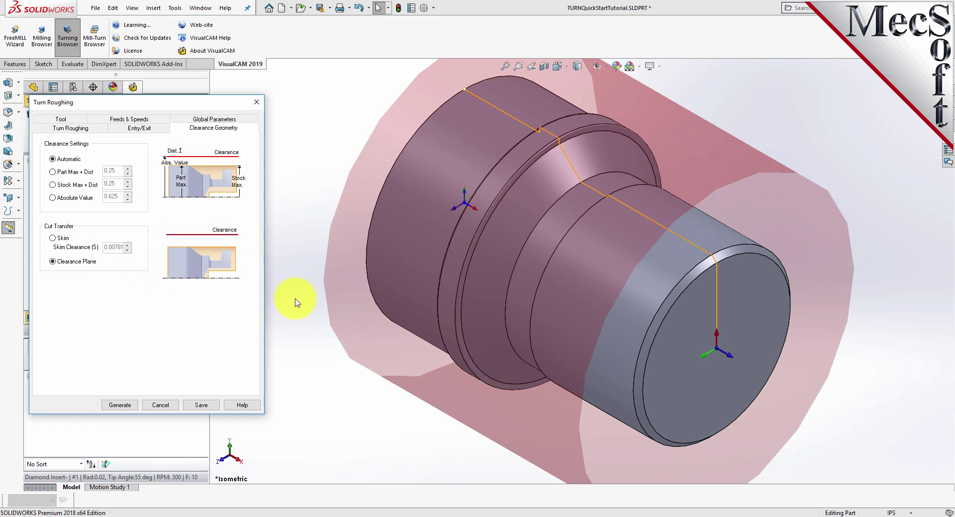
mouse_move(859, 428)
middle_down()
mouse_move(801, 362)
mouse_move(849, 396)
mouse_move(853, 415)
middle_up()
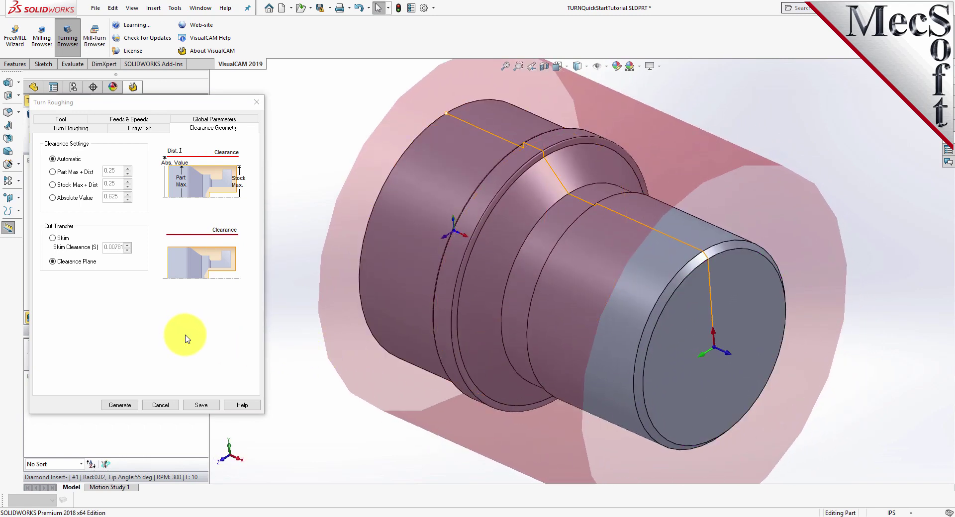
Set the roughing operation's approach type to Outer Diameter with a stock allowance of 0.01.
click(213, 121)
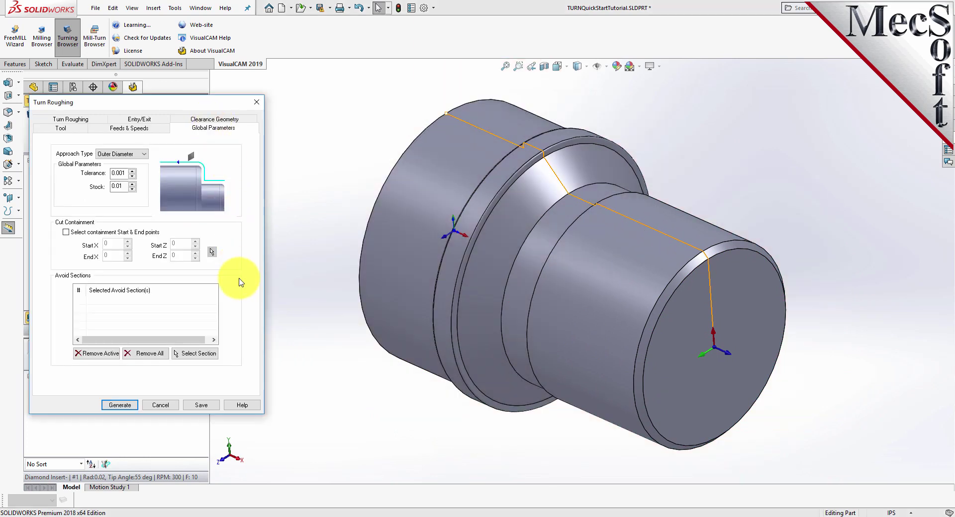
click(141, 154)
click(138, 164)
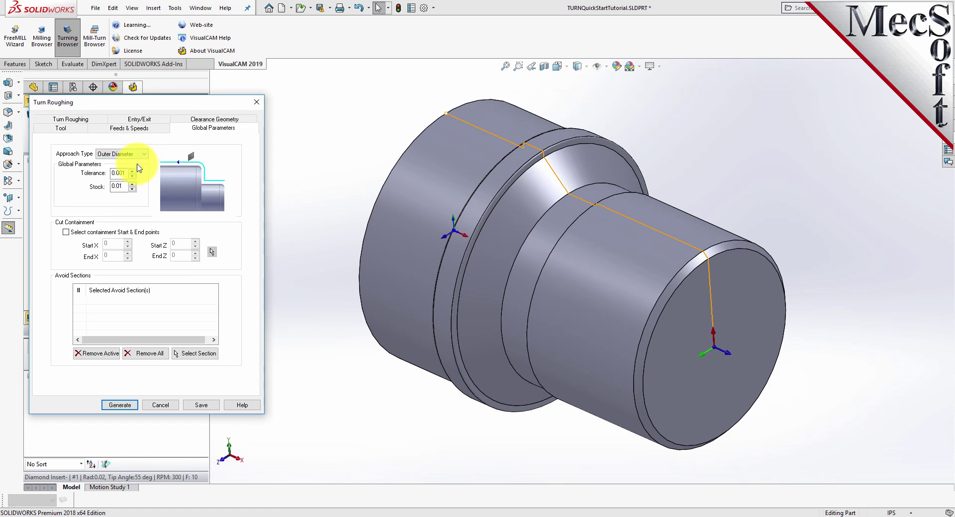
double_click(120, 186)
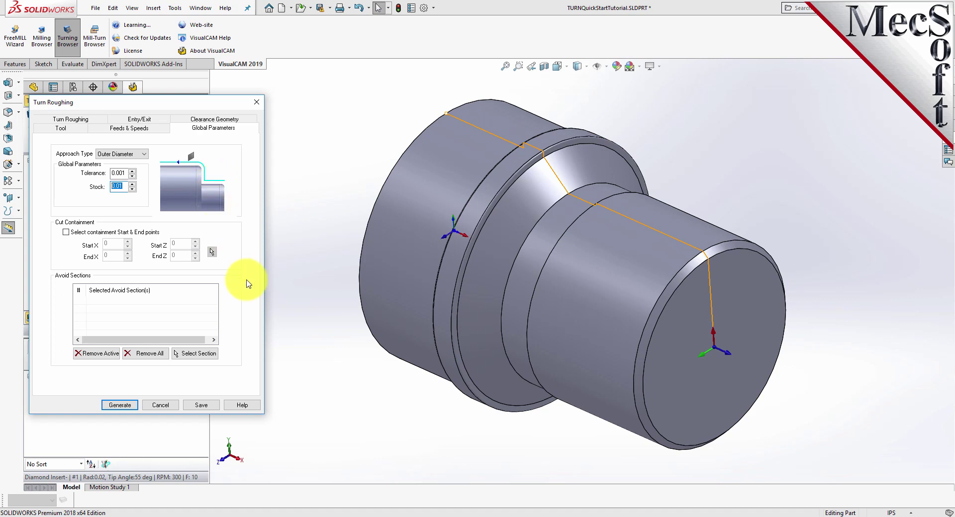
Switch the roughing cut pattern type to Offset Cuts and back to Linear Cuts to compare their options.
click(76, 119)
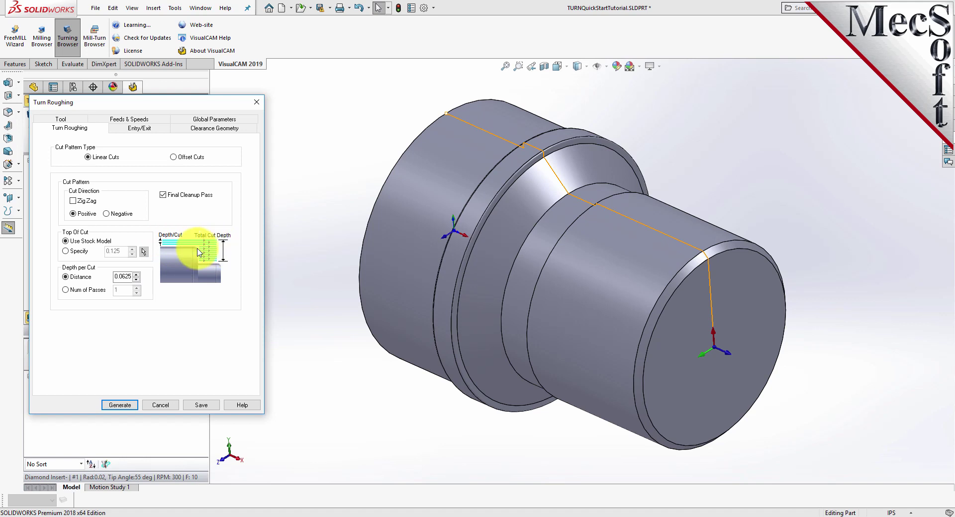
click(173, 157)
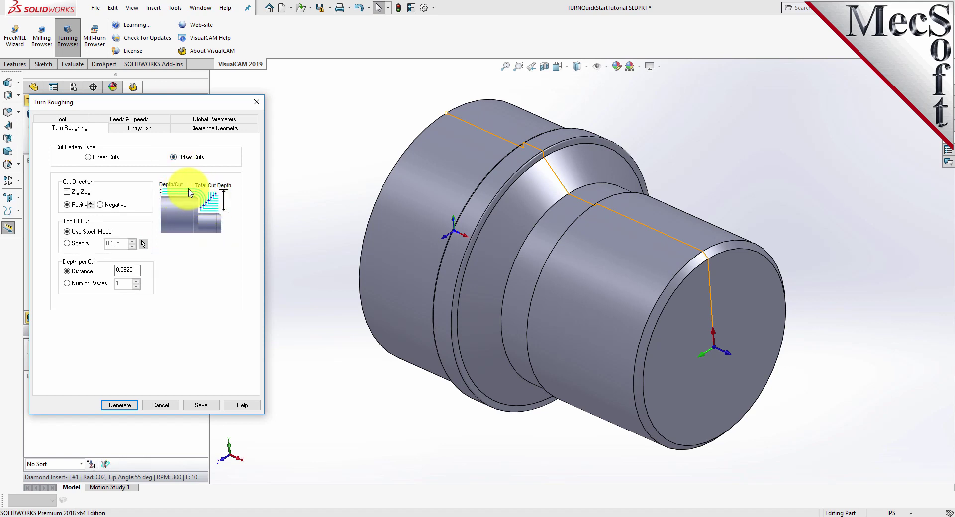
click(89, 158)
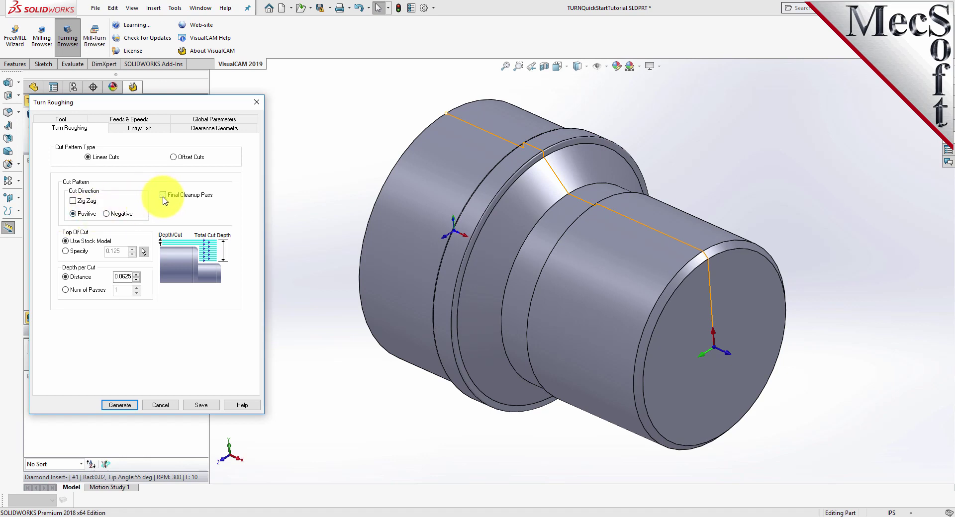
Set the roughing depth per cut to a distance of 0.0625 and the entry approach and engage lengths to 0.025.
double_click(124, 276)
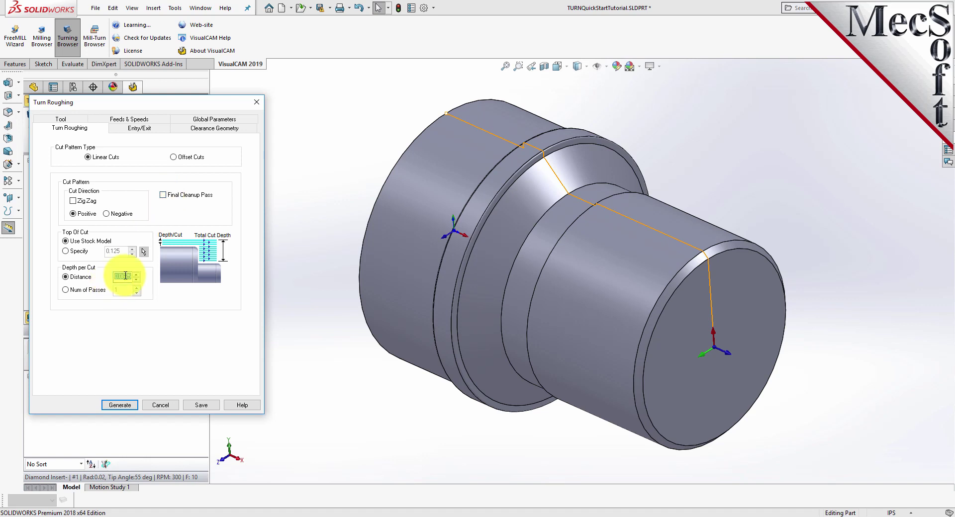
text(0)
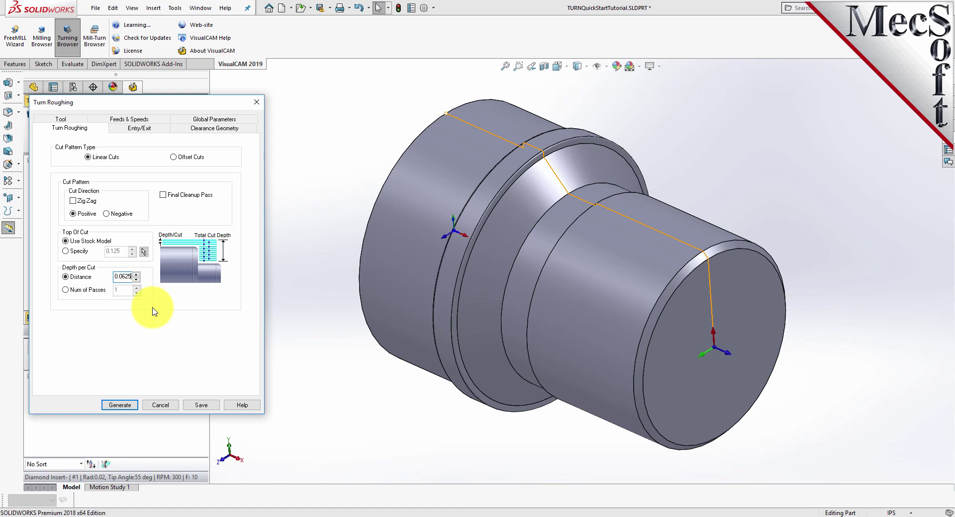
click(137, 129)
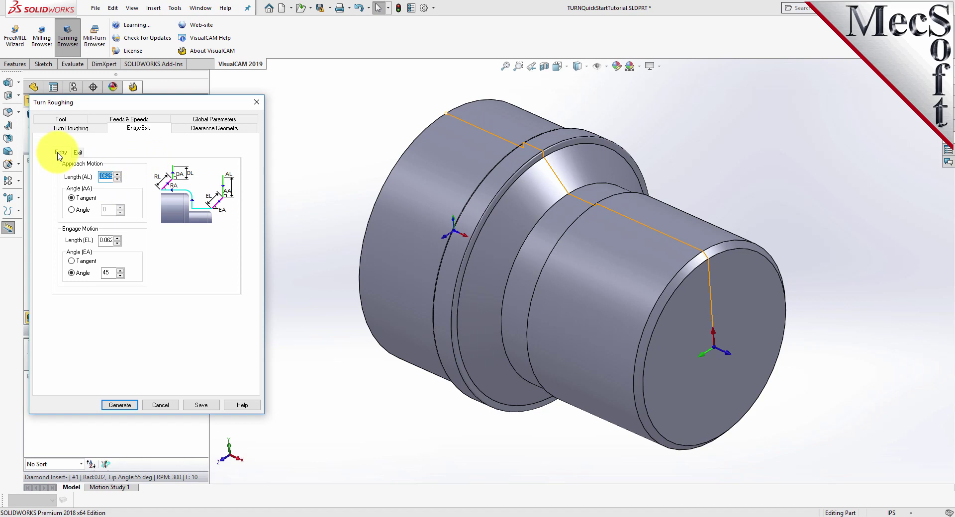
double_click(105, 177)
text(0)
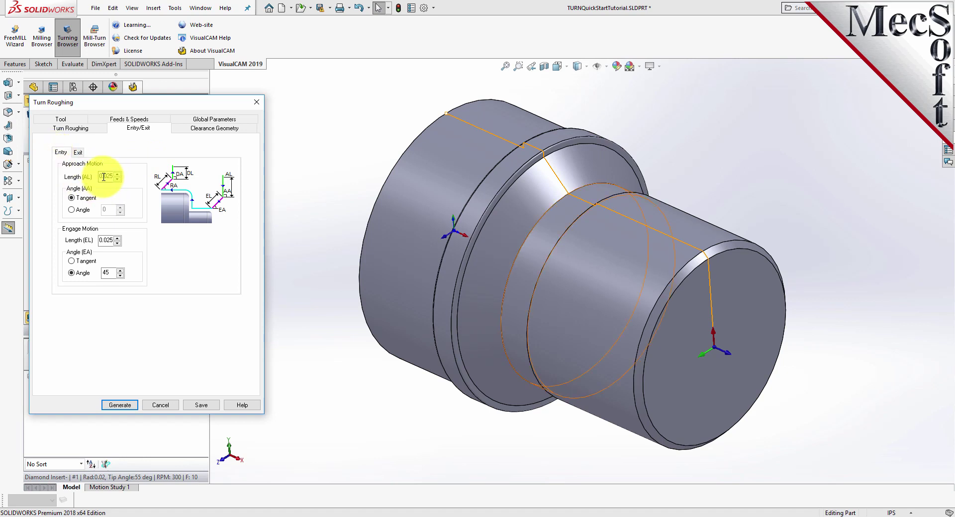
double_click(105, 240)
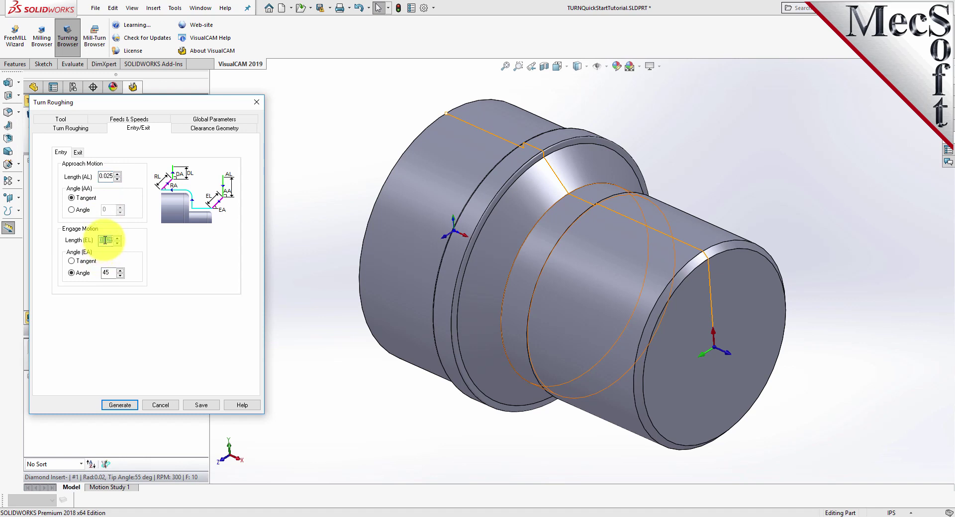
click(105, 240)
Set the exit retract and depart lengths to 0.025 and generate the turn roughing toolpath.
click(77, 153)
double_click(106, 177)
text(0.06)
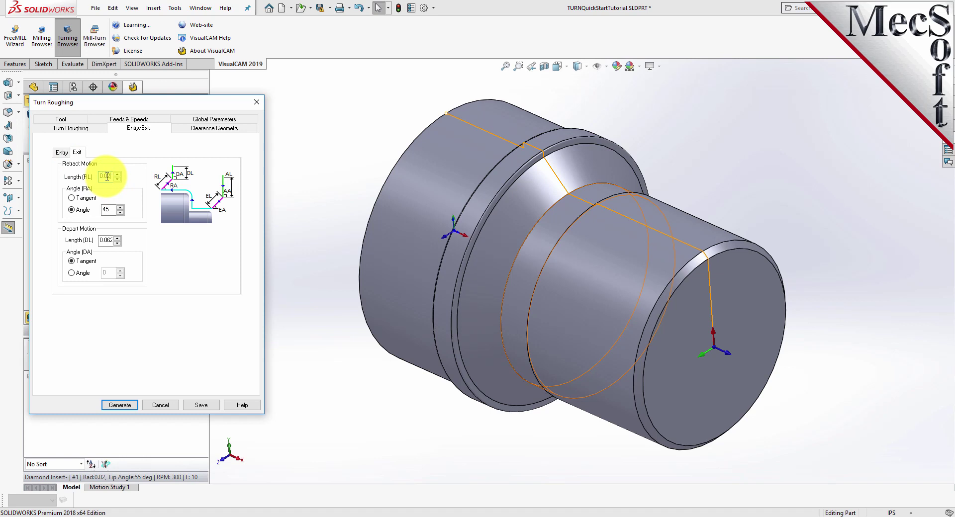
text(25)
double_click(106, 239)
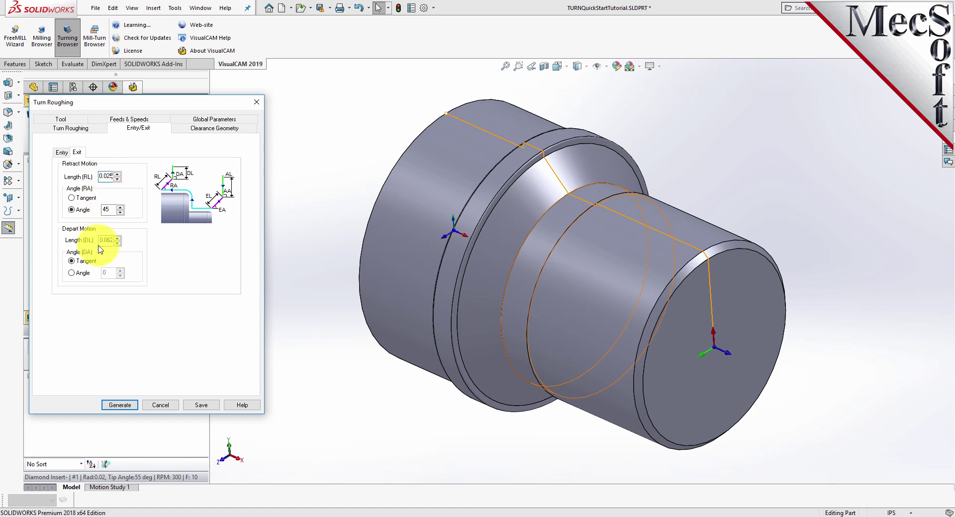
text(0.025)
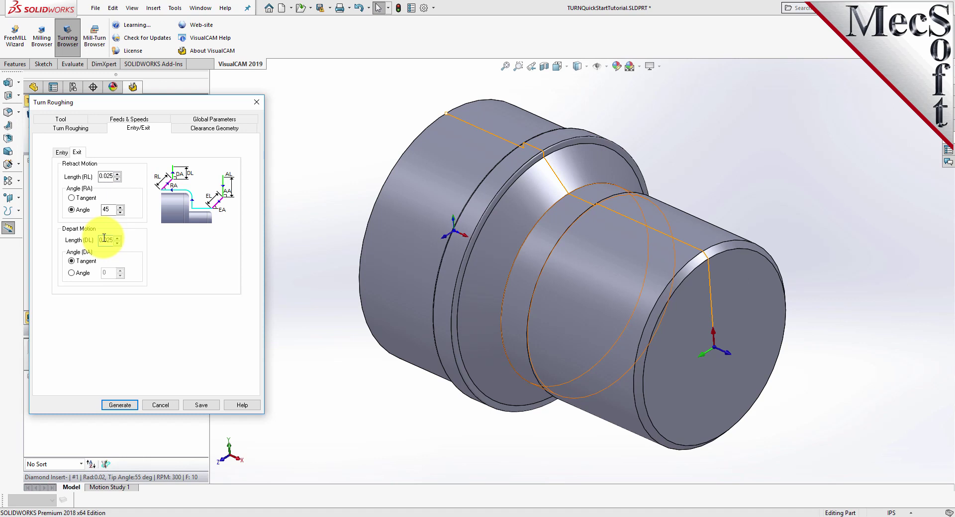
click(129, 407)
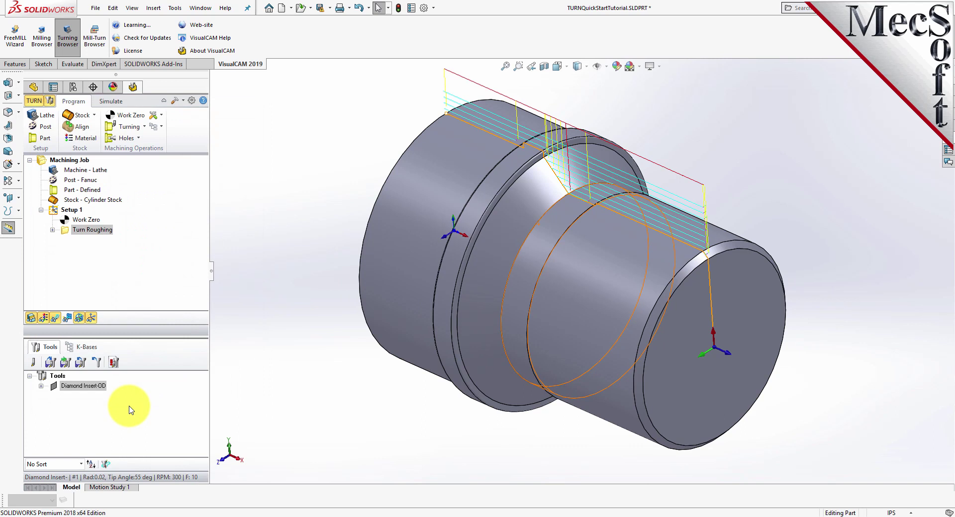
Select the Turn Roughing operation and toggle the toolpath display off and on to examine its cuts.
click(30, 232)
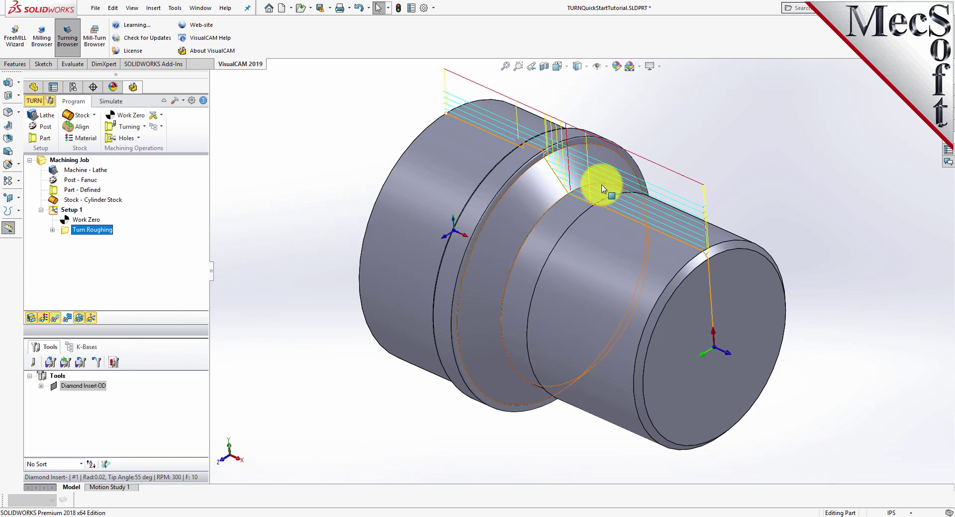
click(55, 318)
click(55, 318)
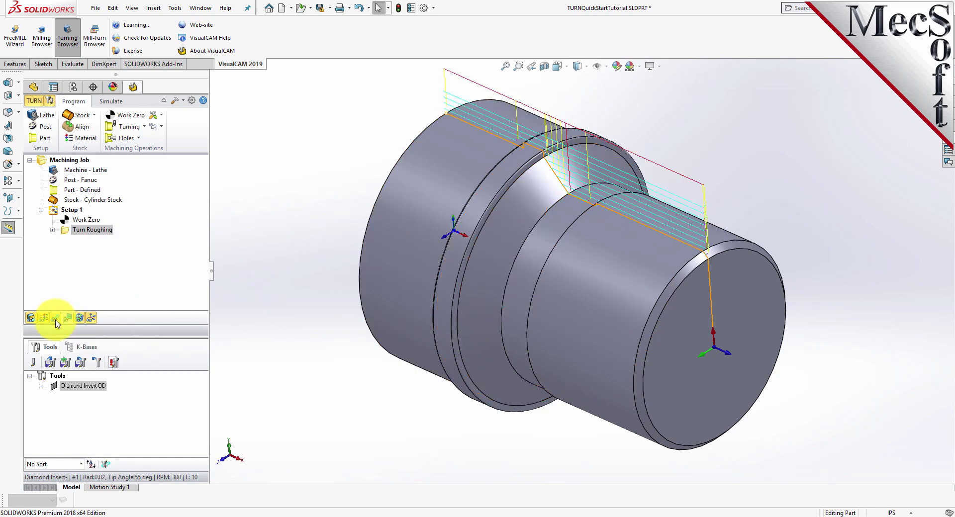
click(55, 319)
click(56, 319)
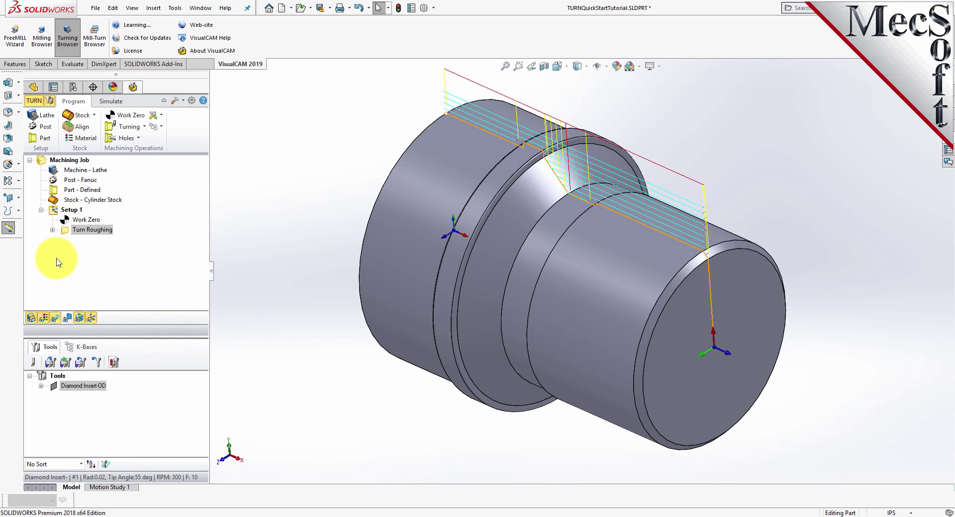
Set the simulation display mode to 3 Quarter in the simulation preferences.
click(106, 102)
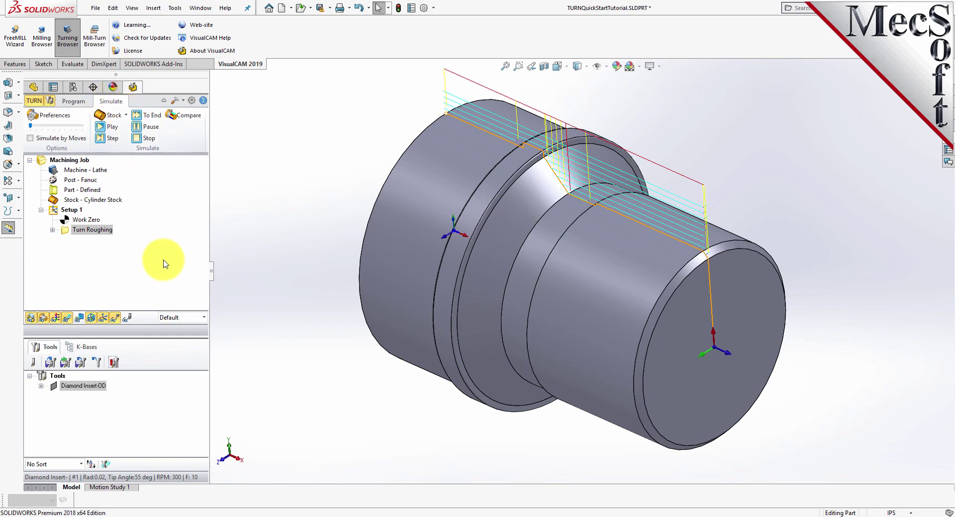
click(56, 118)
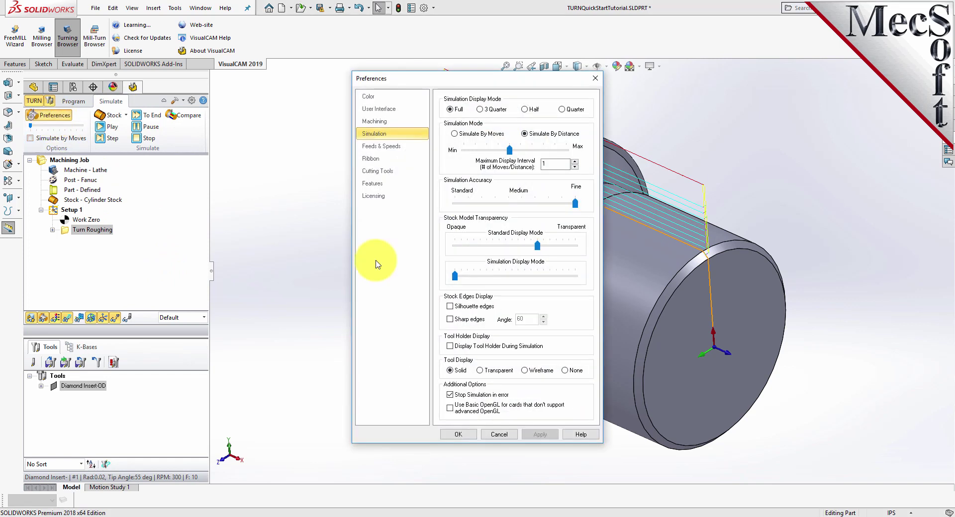
click(481, 110)
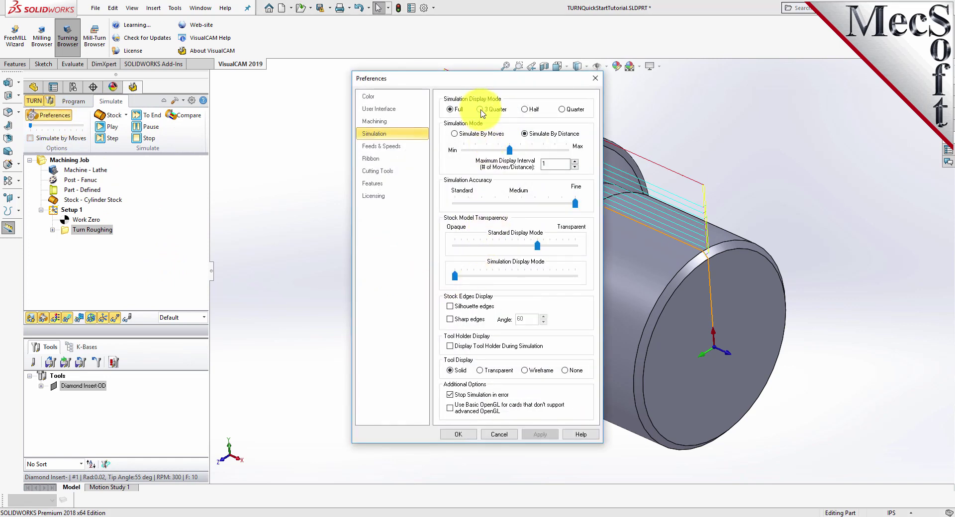
click(458, 434)
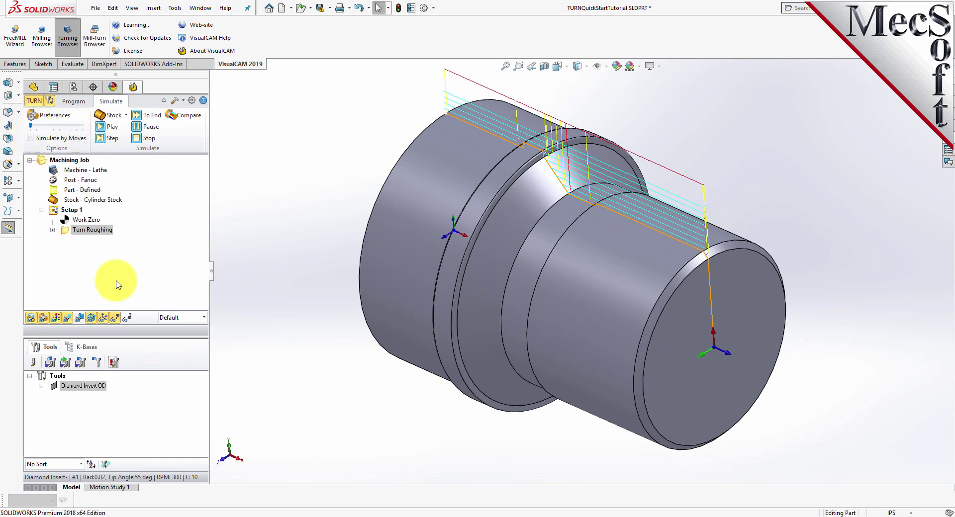
Run the material removal simulation of the Turn Roughing operation through to its end.
click(61, 231)
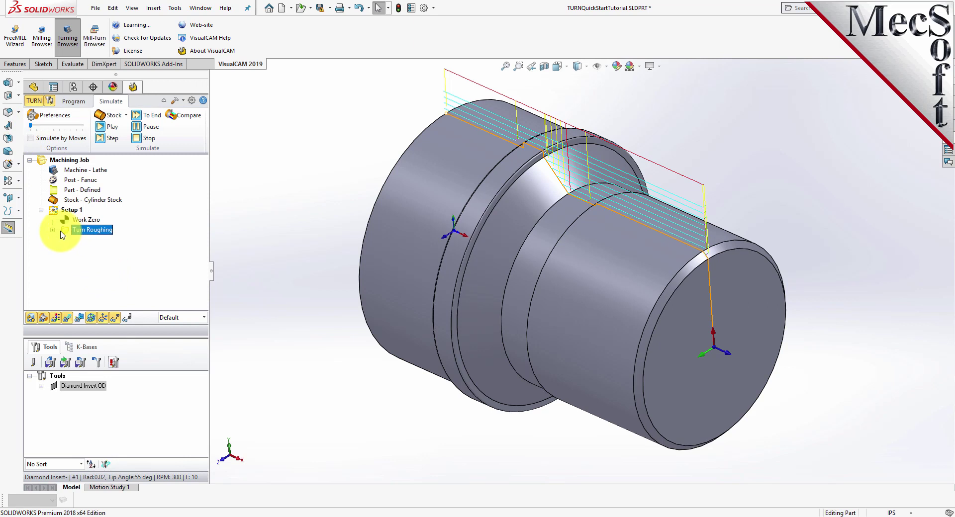
click(114, 128)
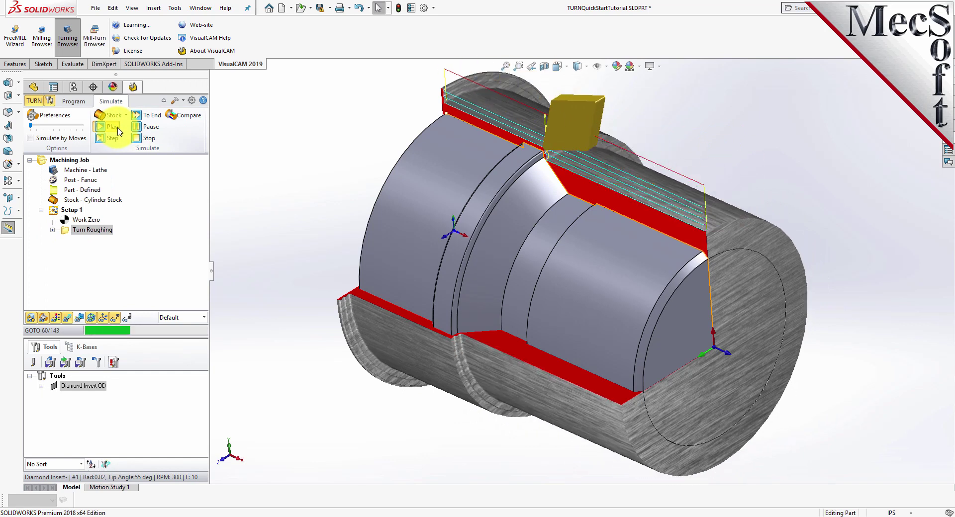
click(150, 142)
click(113, 138)
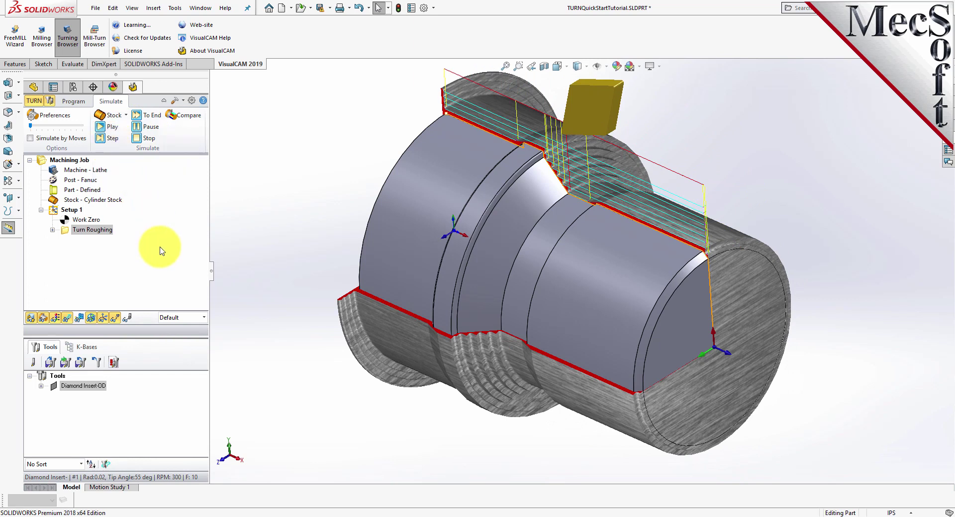
Examine the simulated roughed part, toggling the stock's material texture off and on.
middle_drag(712, 291, 819, 292)
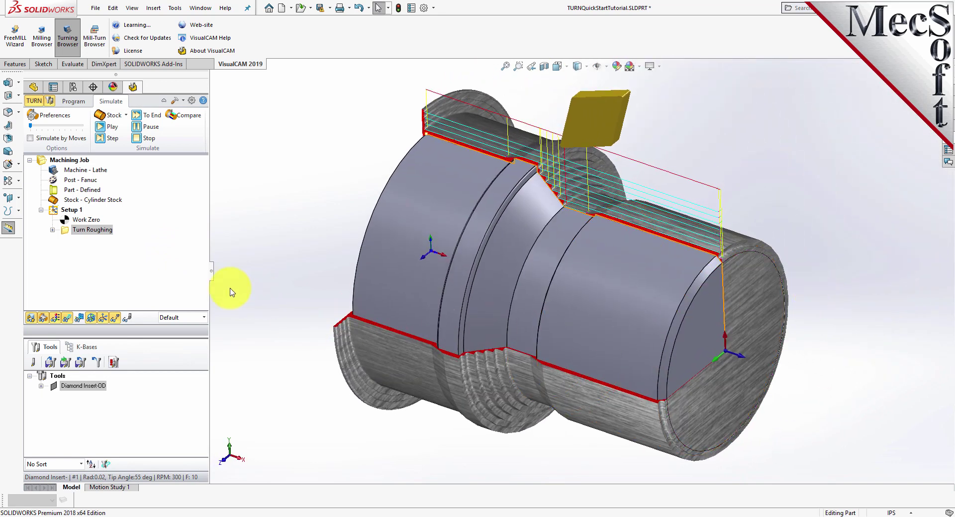
click(56, 318)
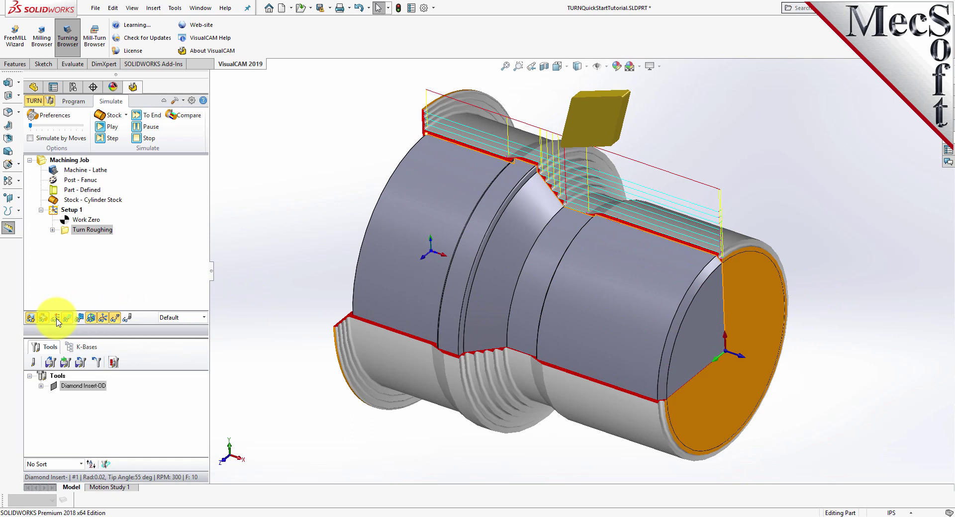
click(56, 318)
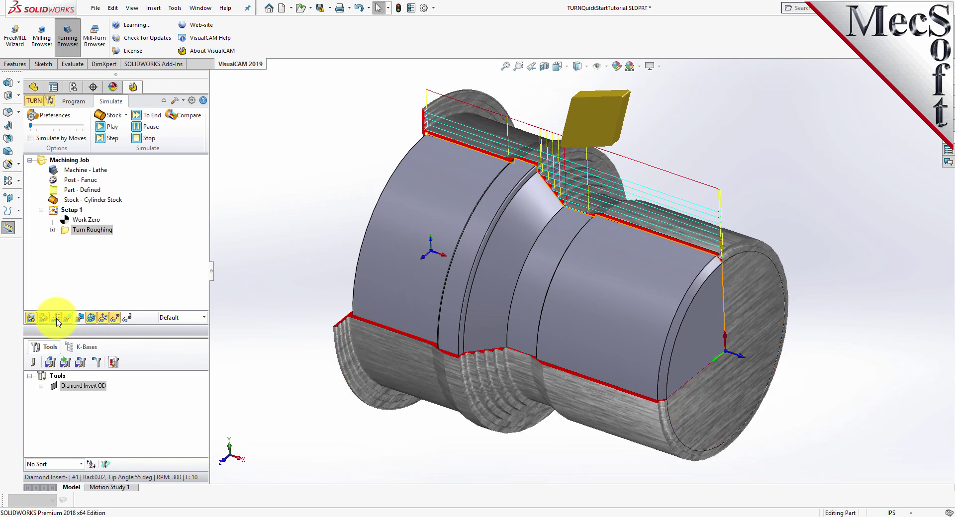
click(57, 318)
click(56, 318)
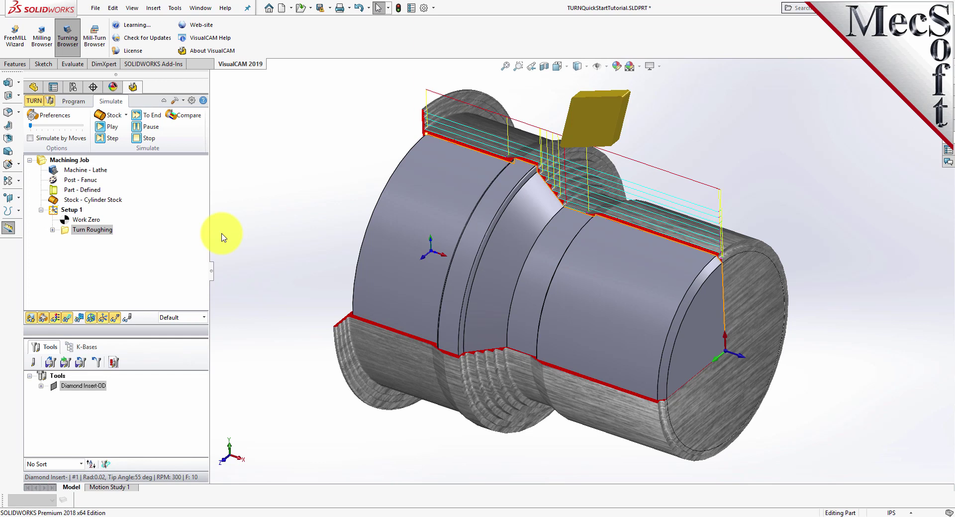
Start a Turn Finishing operation after Turn Roughing with Diamond Insert-OD and set its cut transfer to Clearance Plane.
click(74, 102)
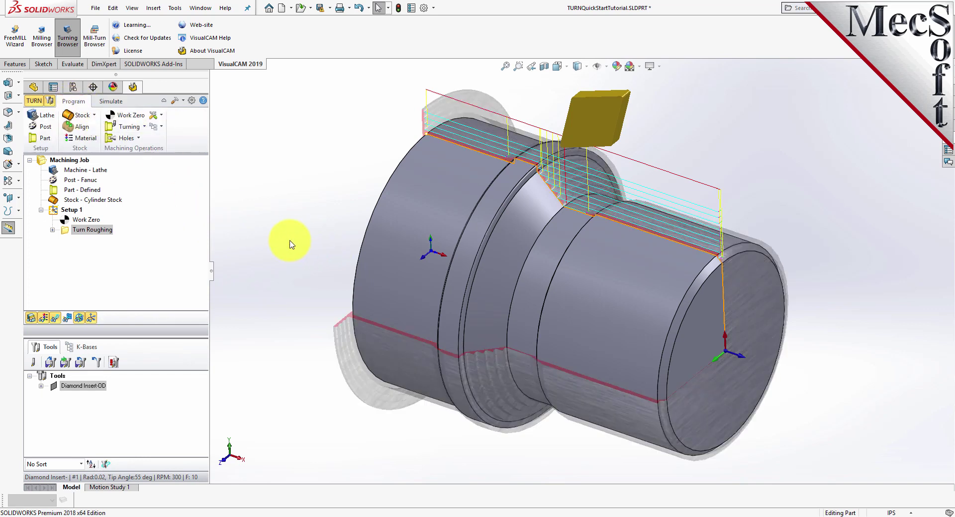
click(65, 231)
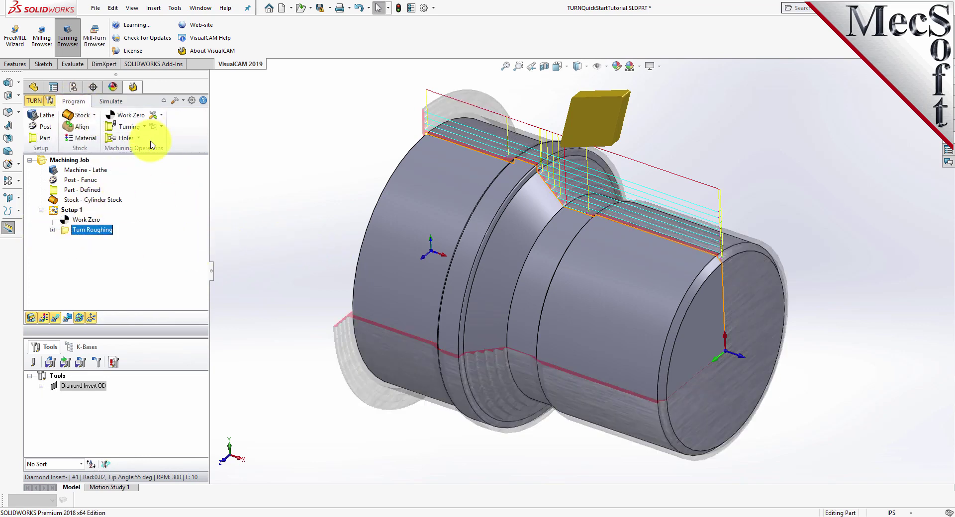
click(128, 126)
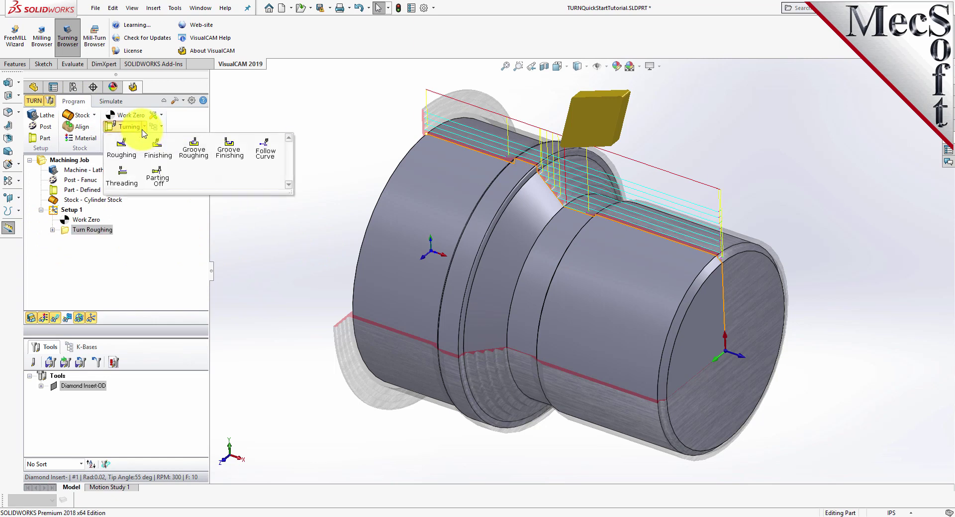
click(154, 160)
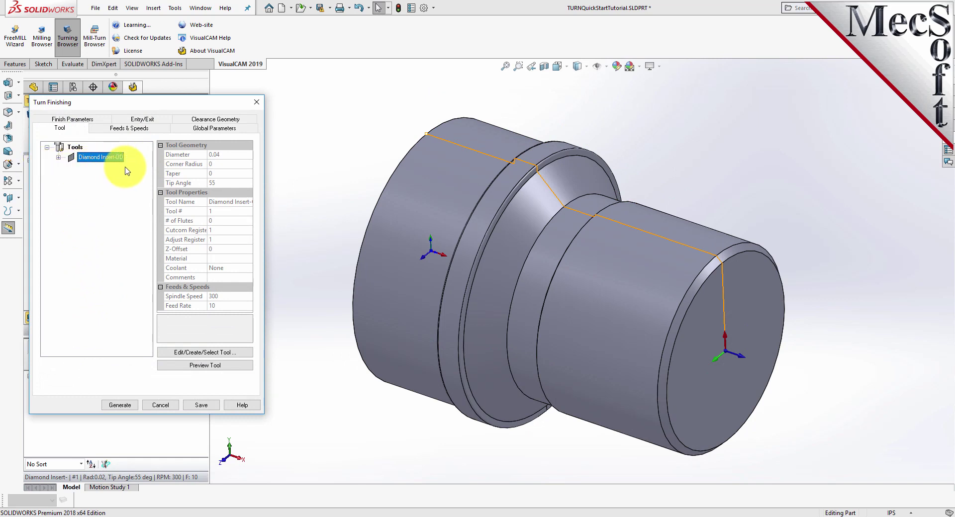
click(132, 128)
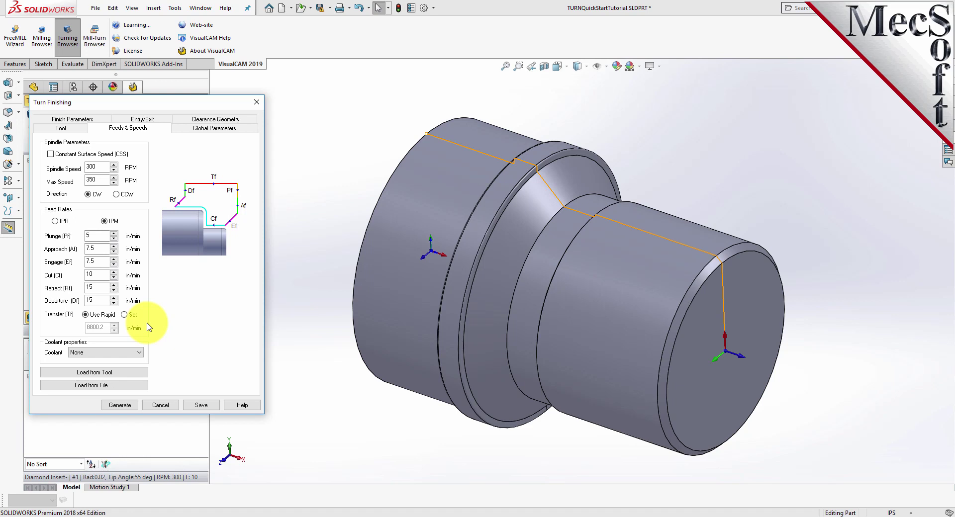
click(200, 121)
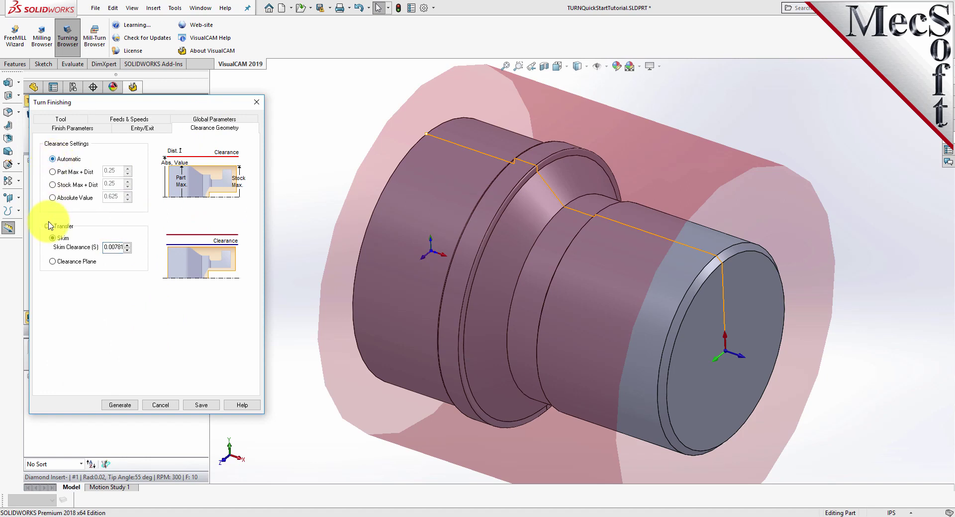
click(53, 262)
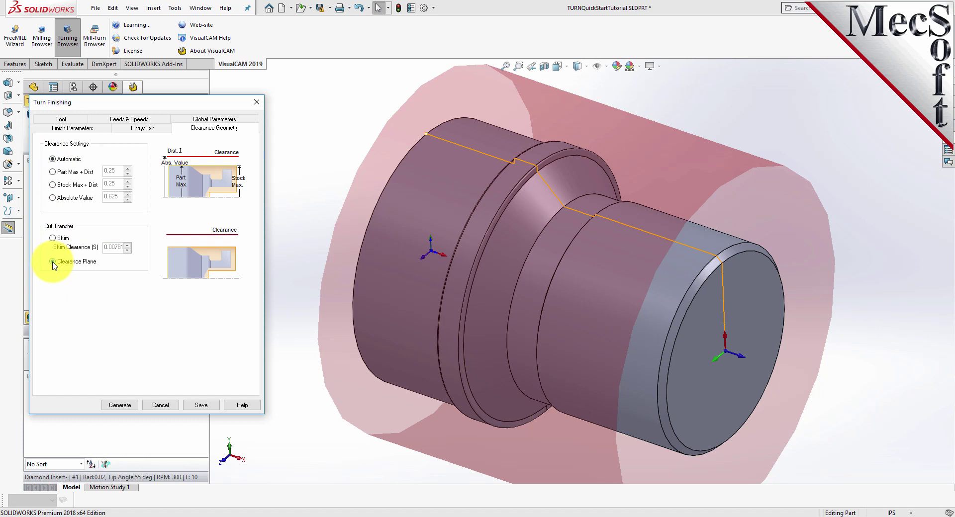
Set the finishing operation's approach type to Outer Diameter with a stock allowance of 0.
click(214, 121)
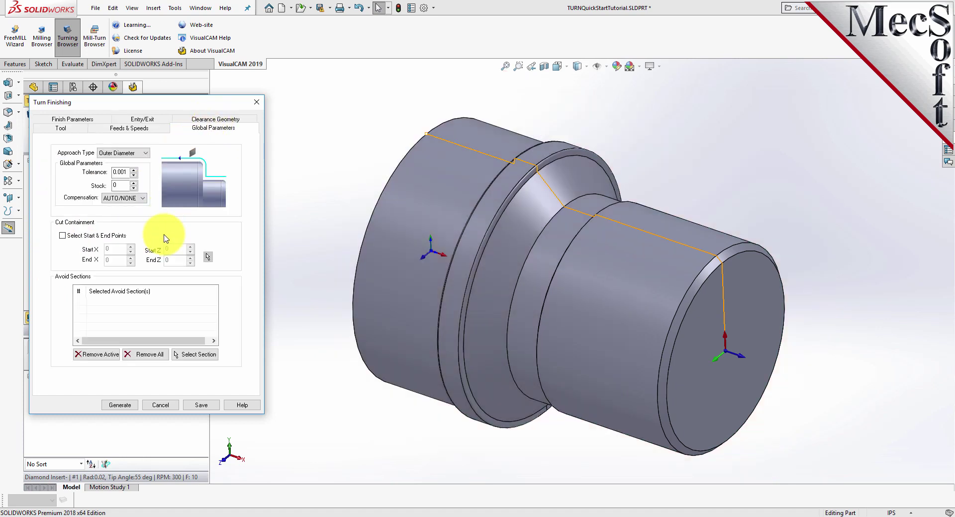
click(141, 153)
click(142, 162)
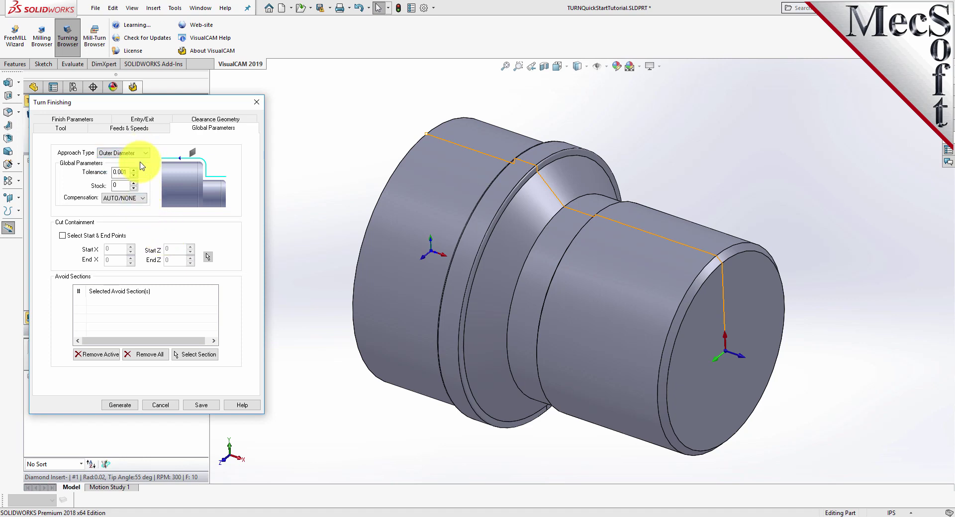
double_click(116, 186)
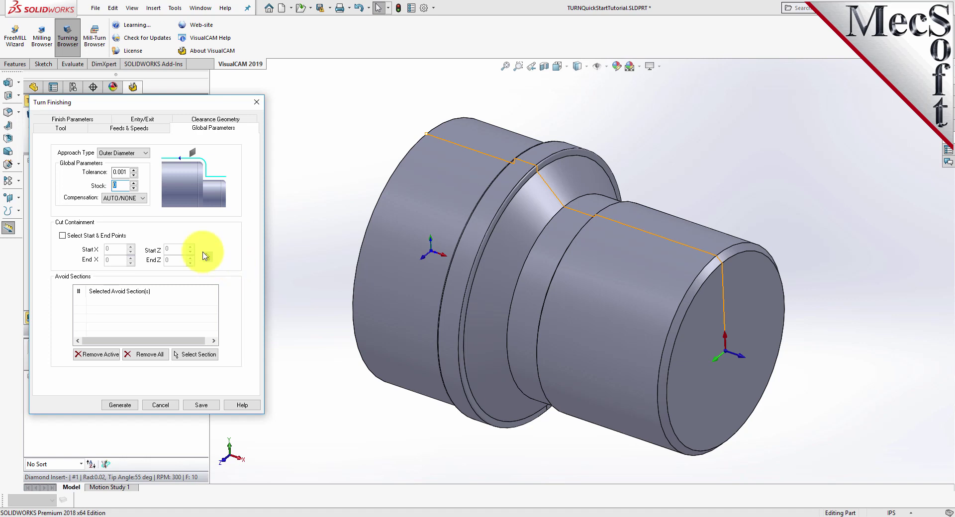
Contain the finishing cut from the front face's upper outer corner to the rear face's upper outer corner and generate the toolpath.
click(62, 235)
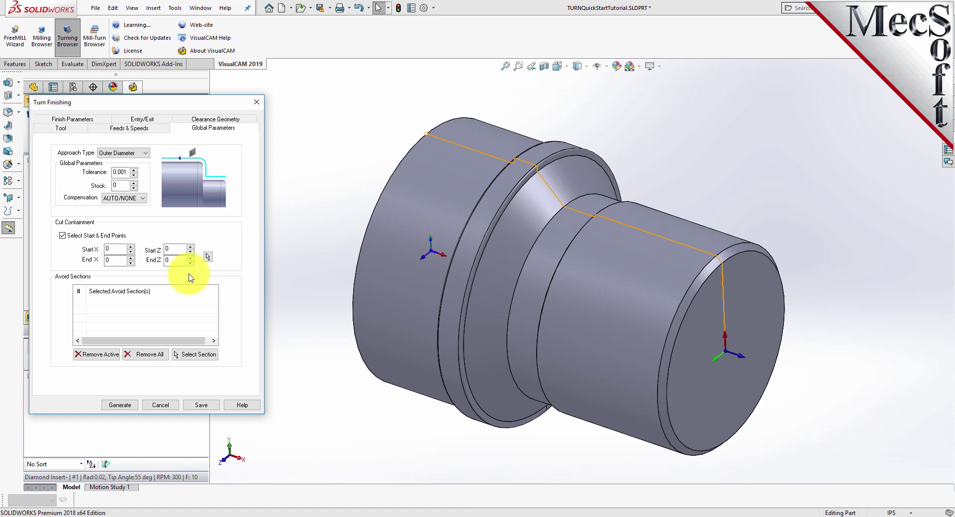
click(208, 257)
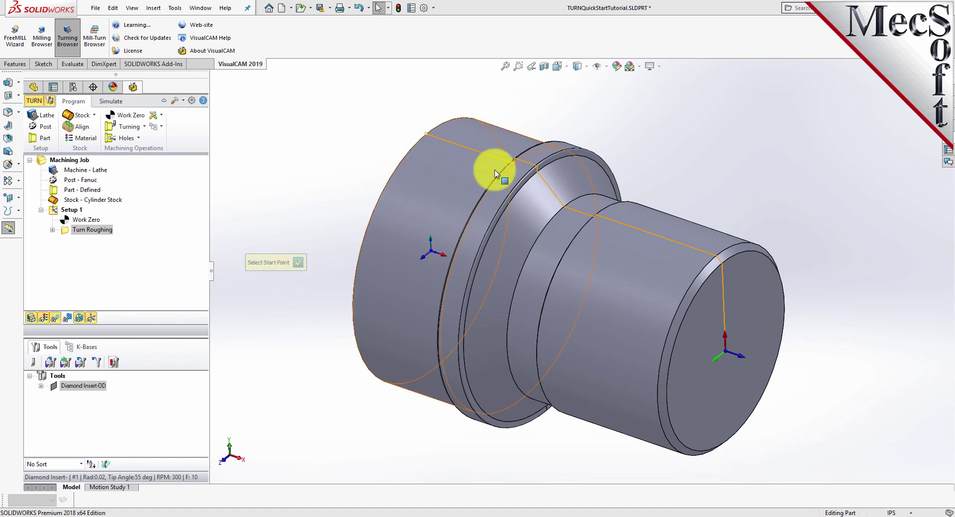
click(566, 68)
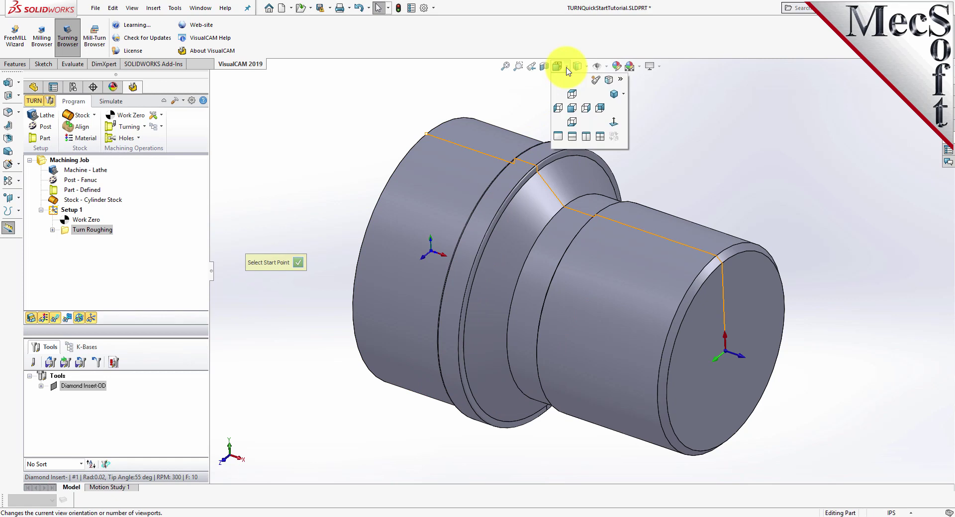
click(572, 103)
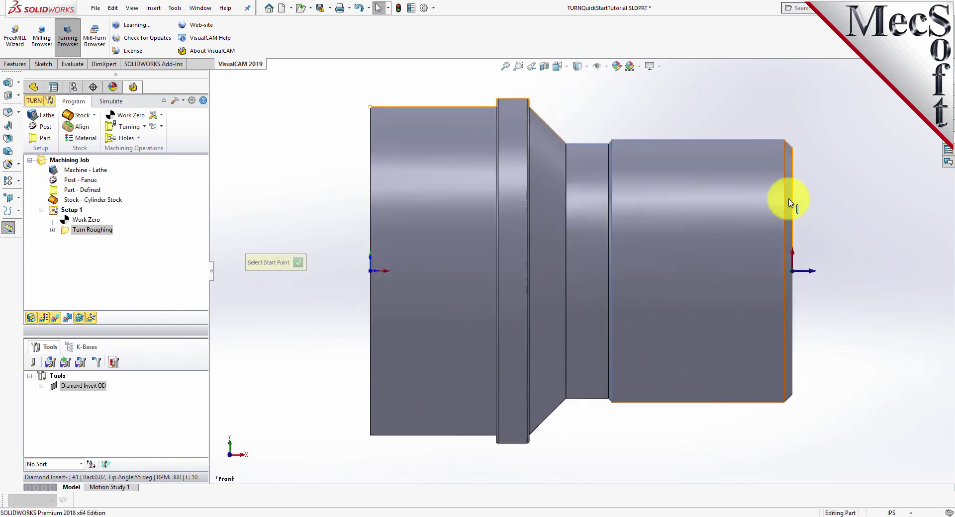
click(793, 152)
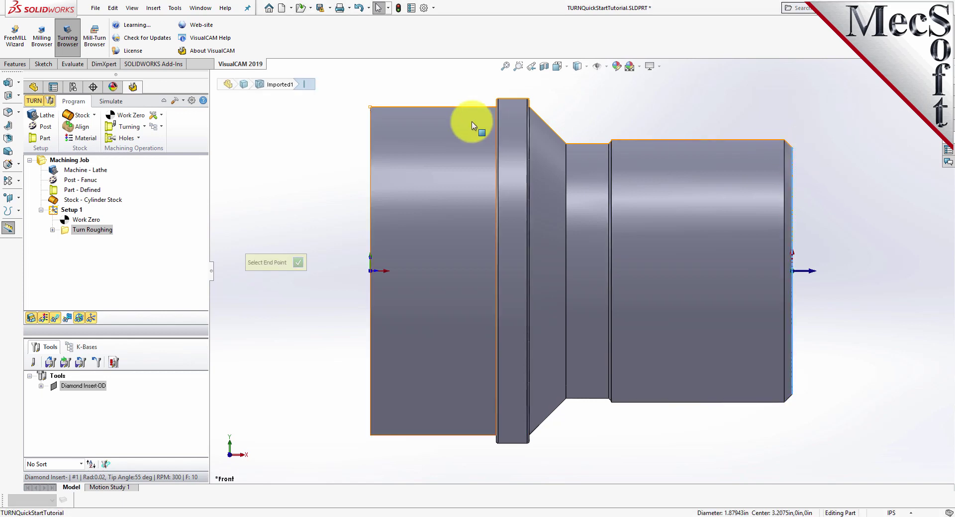
click(370, 110)
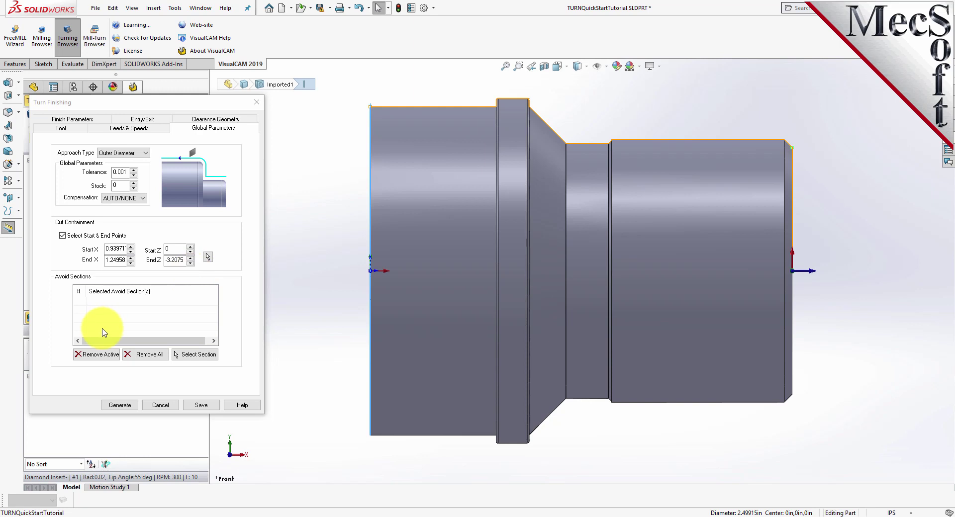
click(120, 405)
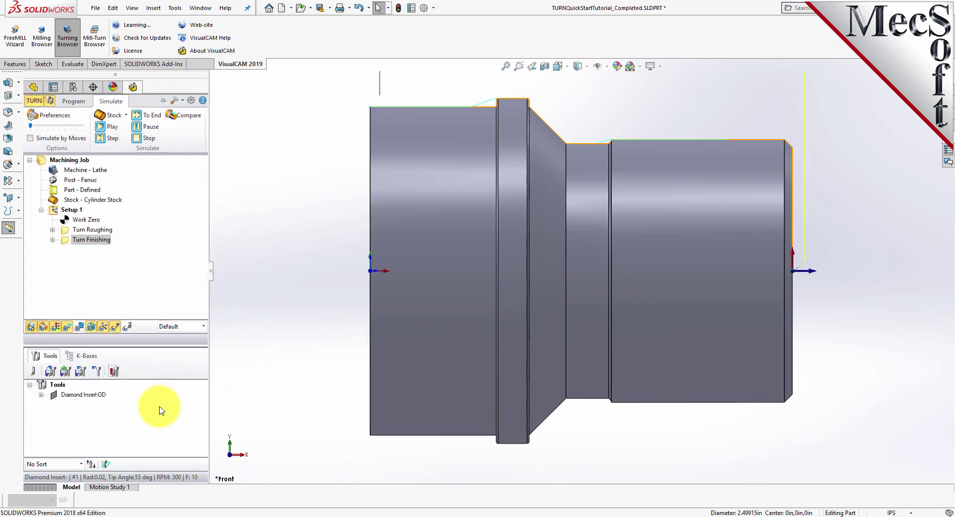
Simulate the Turn Finishing operation's material removal in the isometric view.
click(65, 240)
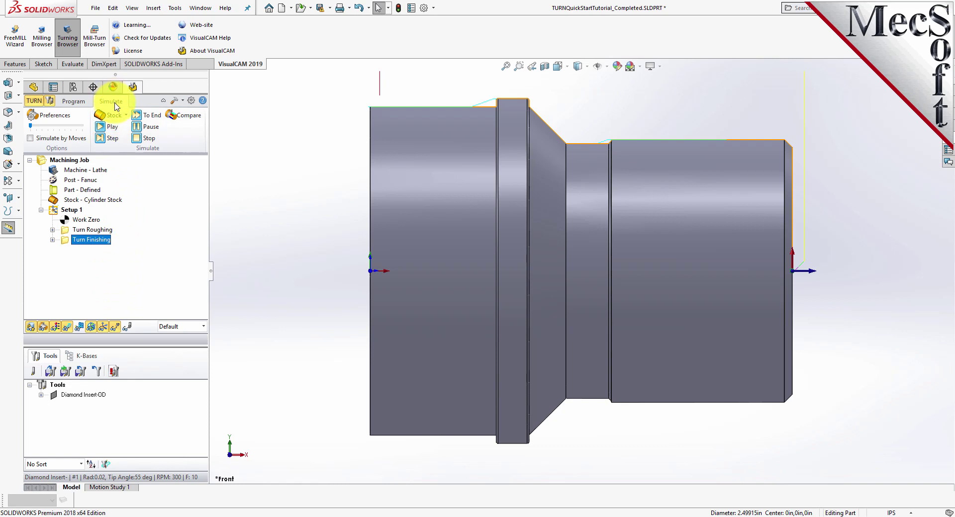
click(568, 68)
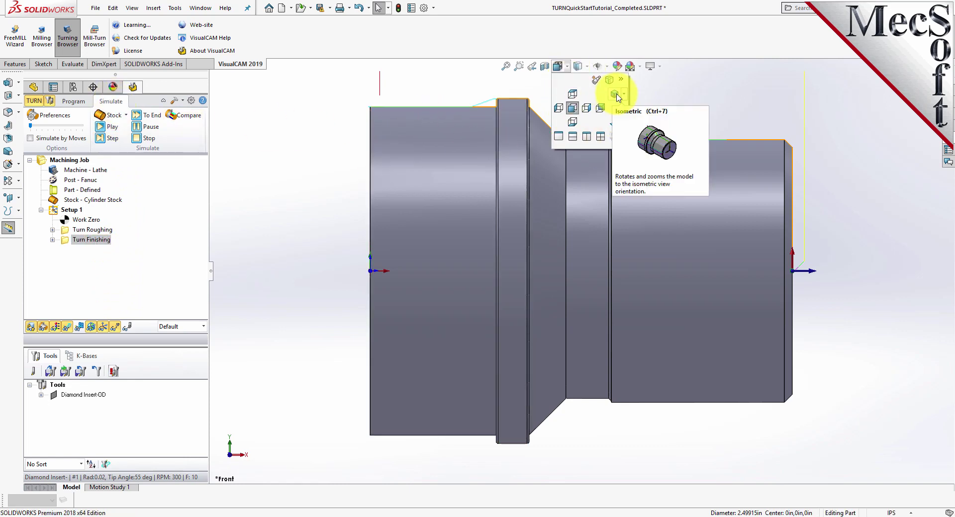
click(615, 95)
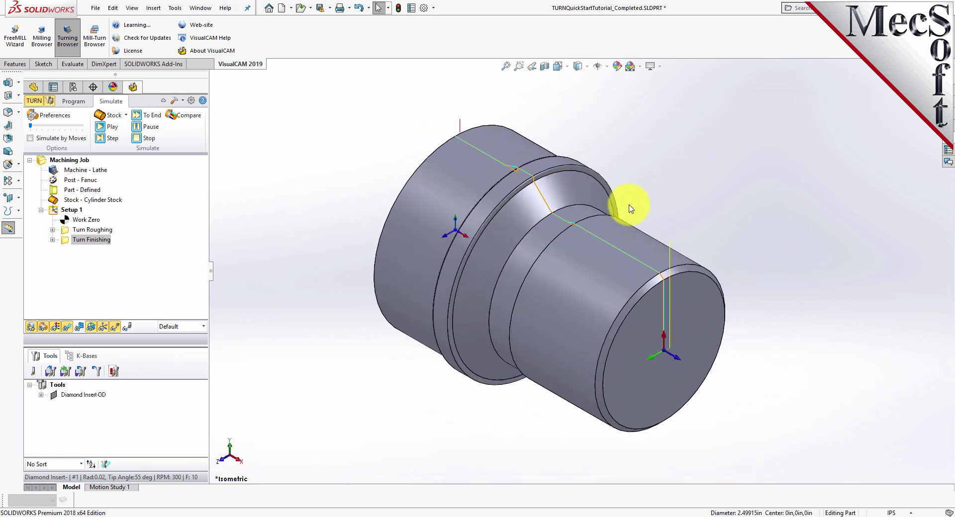
click(112, 128)
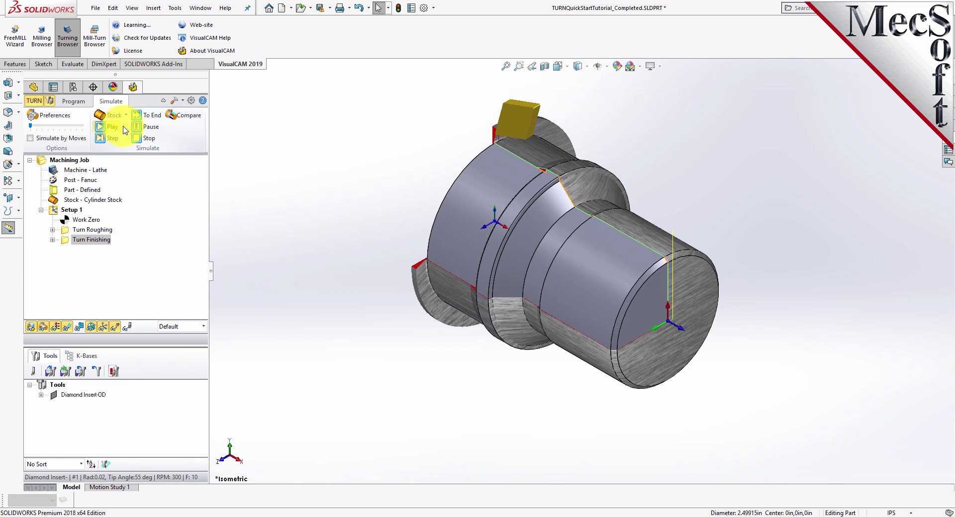
Post Setup 1 with the Fanuc post to TURNQuickStartTutorial_Completed_Setup 1.nc, and review and close the G-code listing.
click(73, 101)
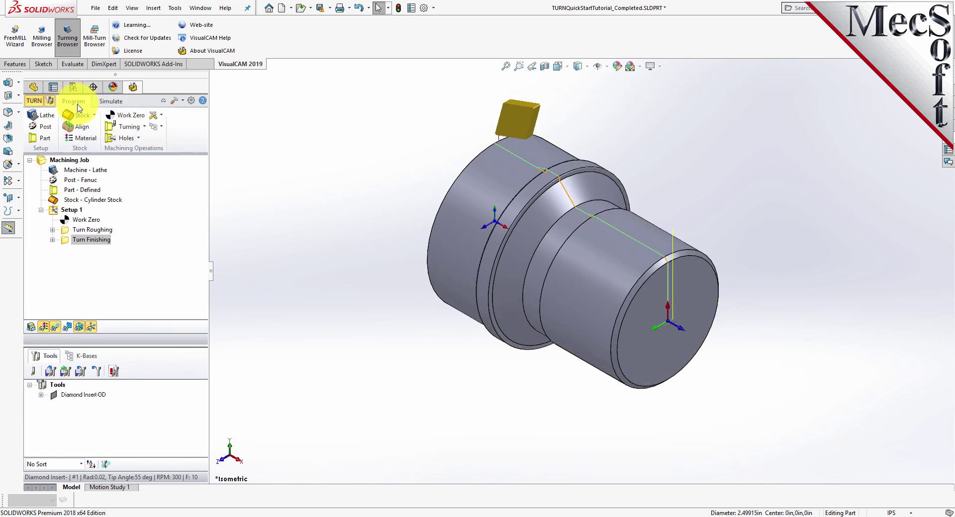
click(31, 328)
click(31, 328)
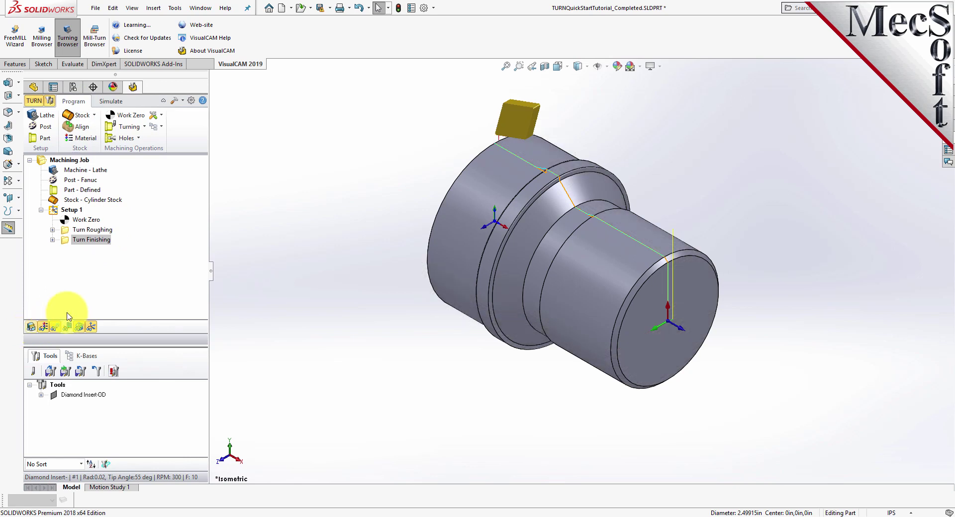
right_click(74, 210)
click(128, 239)
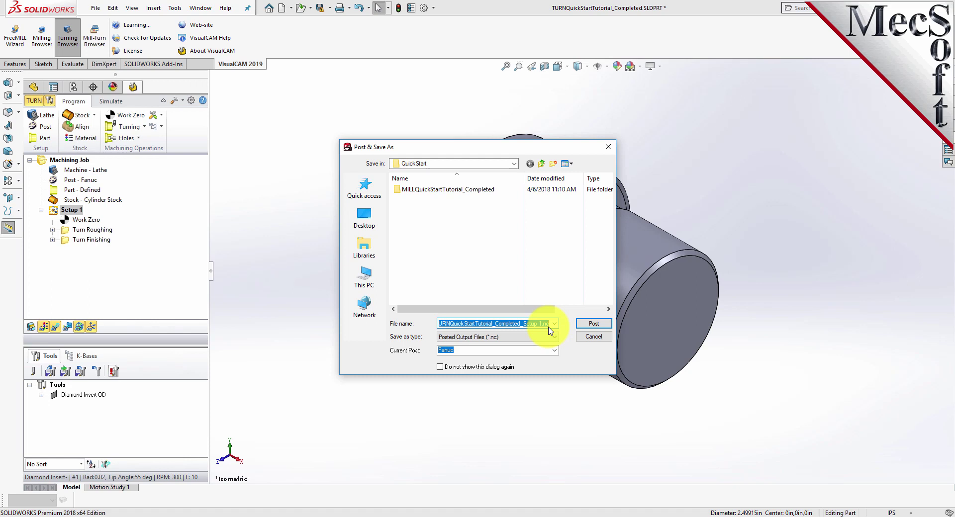
click(596, 324)
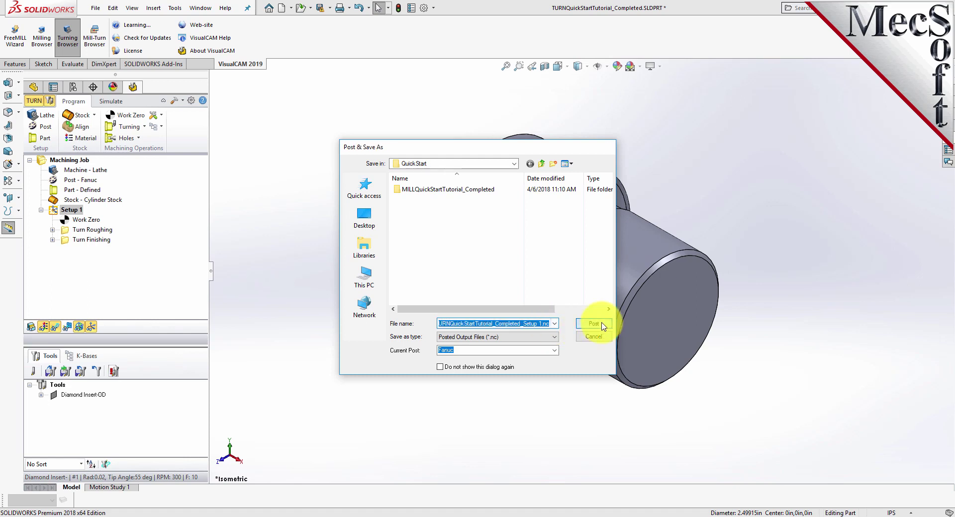
drag(806, 189, 803, 154)
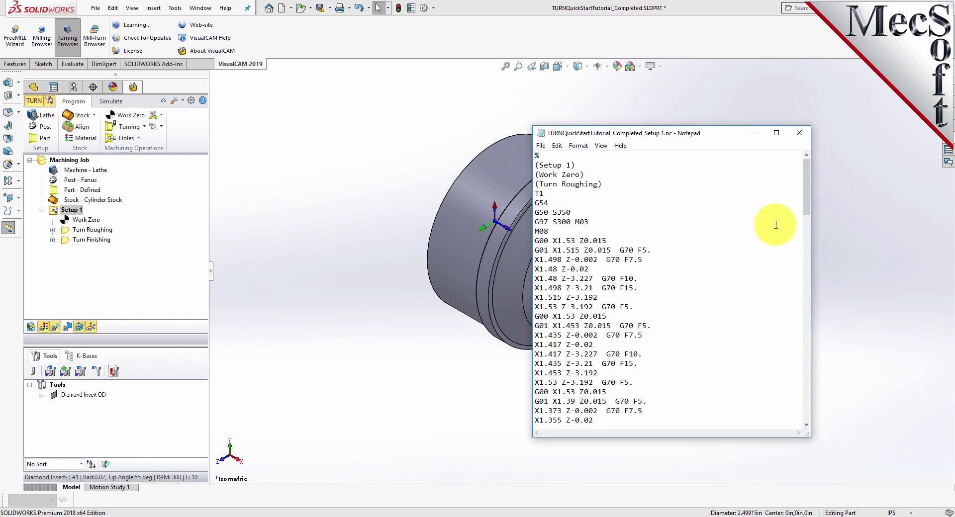
click(799, 133)
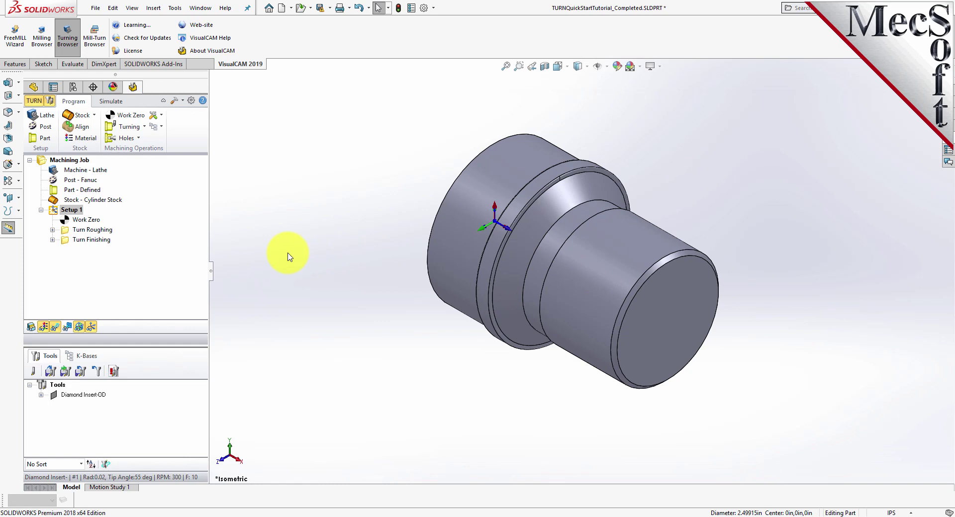
Review the machining operations information for Setup 1, checking the Turn Finishing entry and the setup's total machine time.
right_click(72, 212)
click(140, 263)
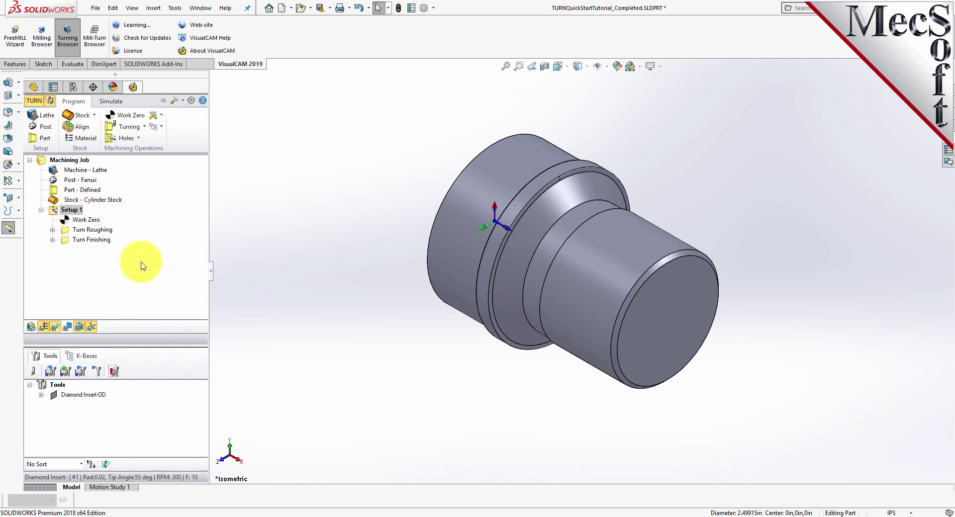
drag(164, 110, 331, 141)
click(381, 188)
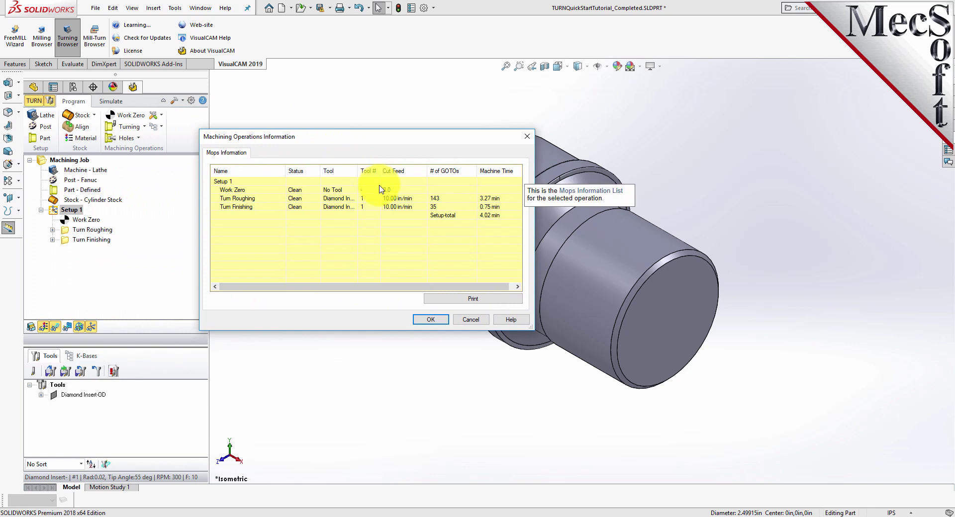
click(499, 209)
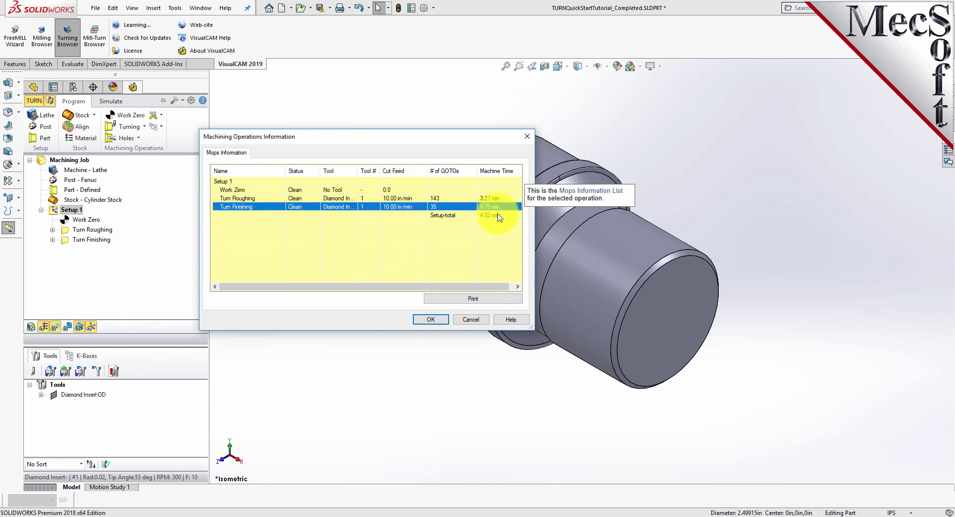
click(499, 216)
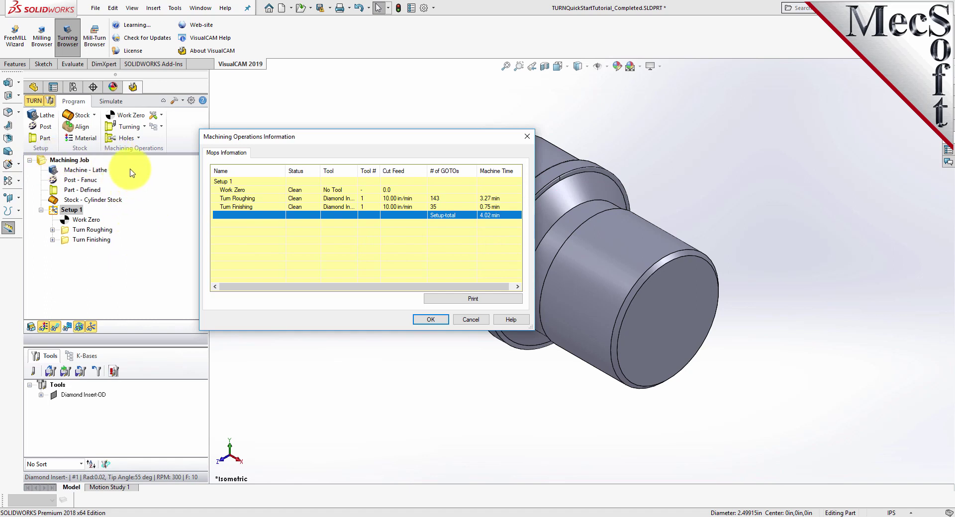
click(429, 320)
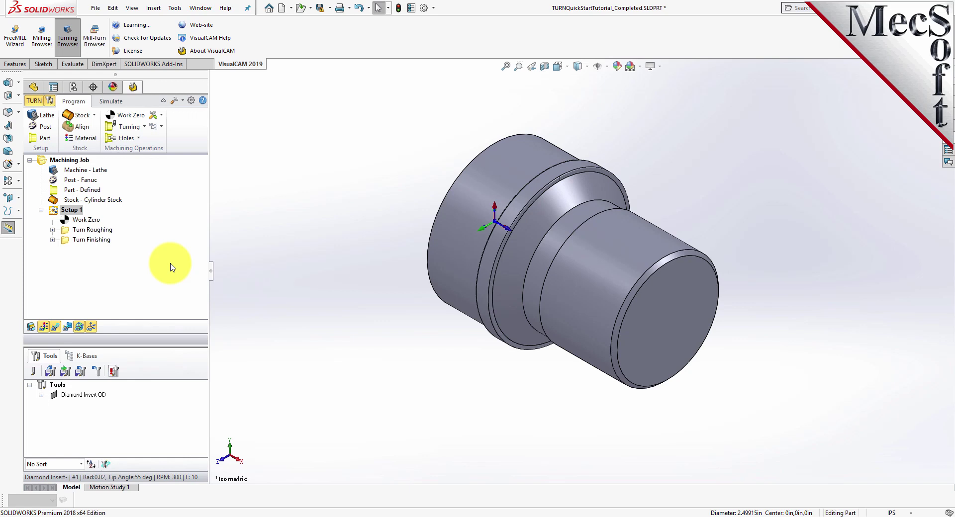
Save shop documentation for Setup 1 as TURNQuickStartTutorial_Completed.html using the Template1 output template.
click(82, 212)
right_click(81, 212)
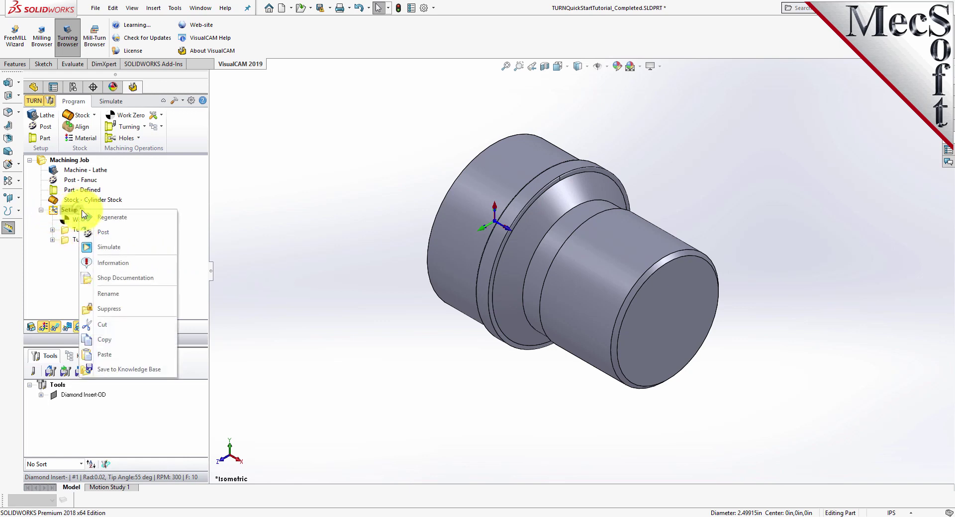
click(167, 279)
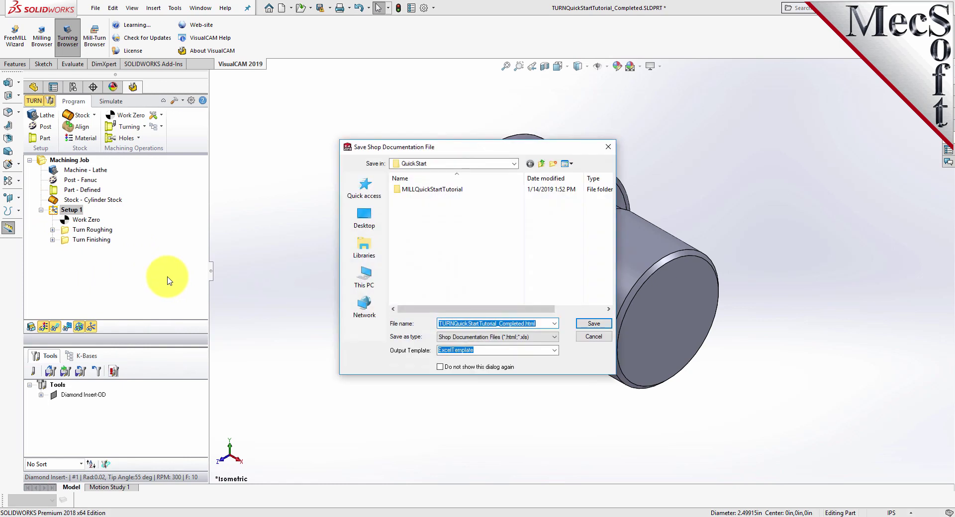
click(553, 350)
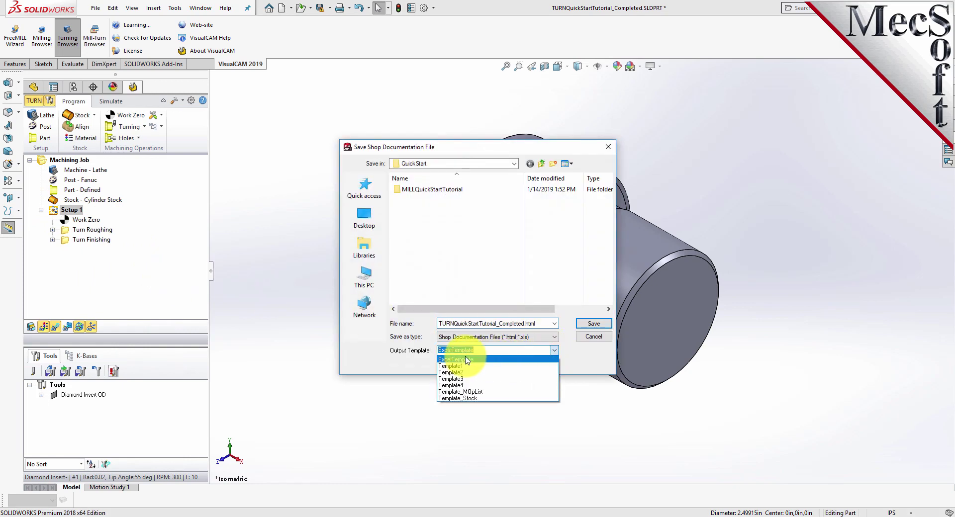
click(456, 366)
click(594, 323)
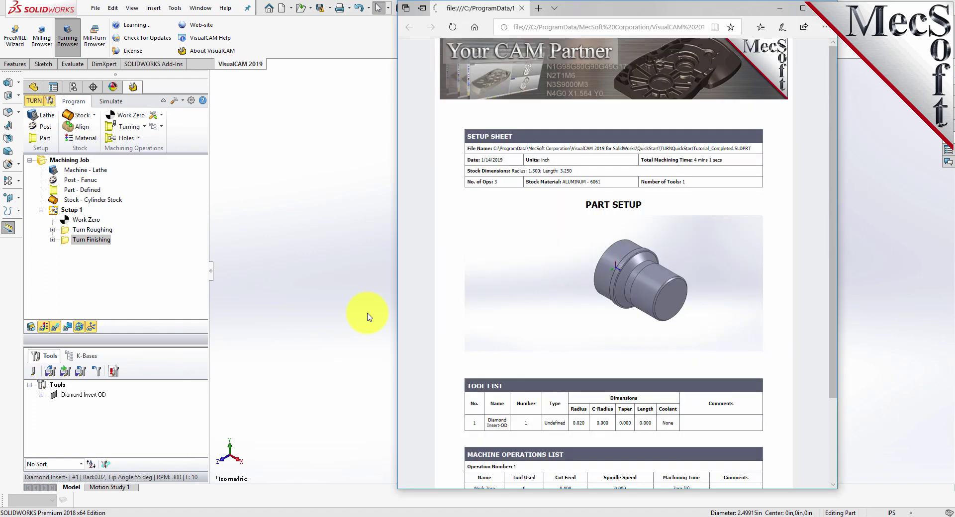
Examine the shop document's stock dimensions, tool list and machine operations list, including the Work Zero, Turn Roughing and Turn Finishing entries.
scroll(594, 271, down, 3)
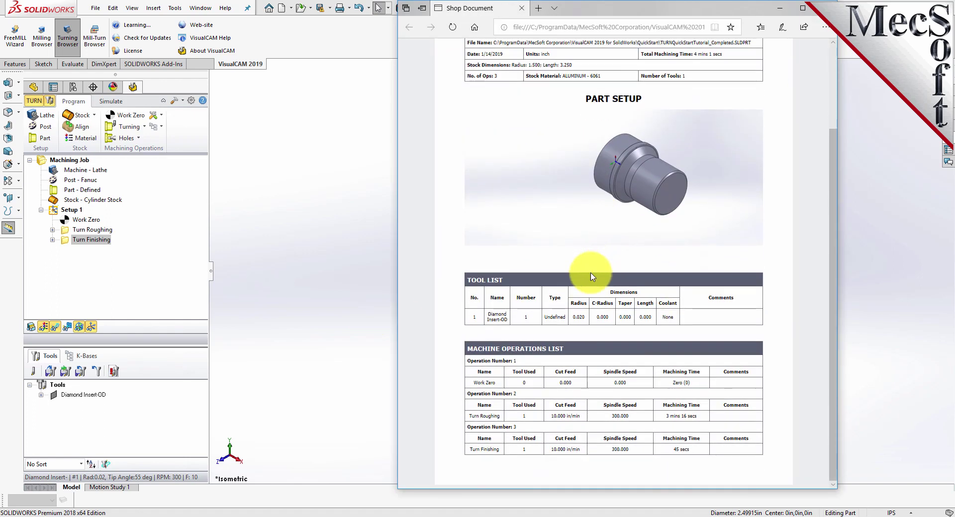
scroll(591, 277, up, 3)
drag(584, 174, 465, 174)
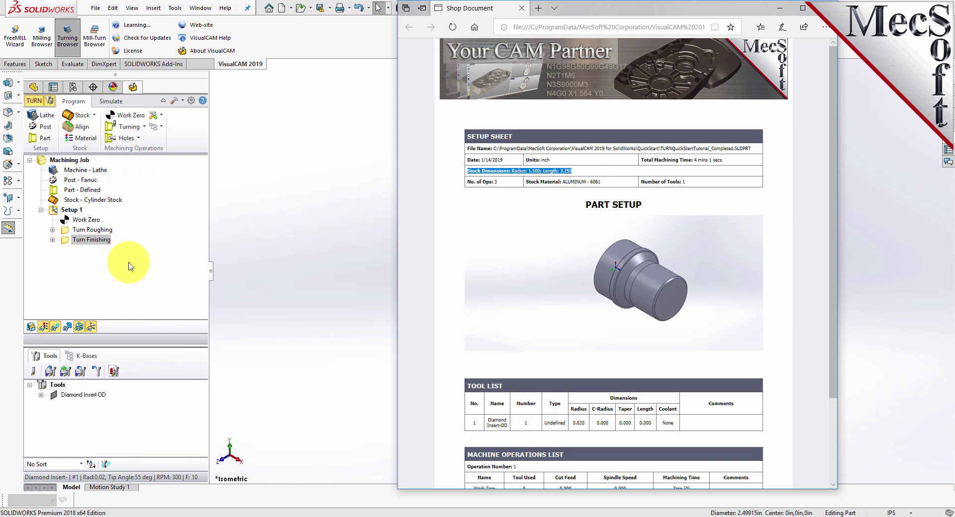
scroll(491, 296, down, 2)
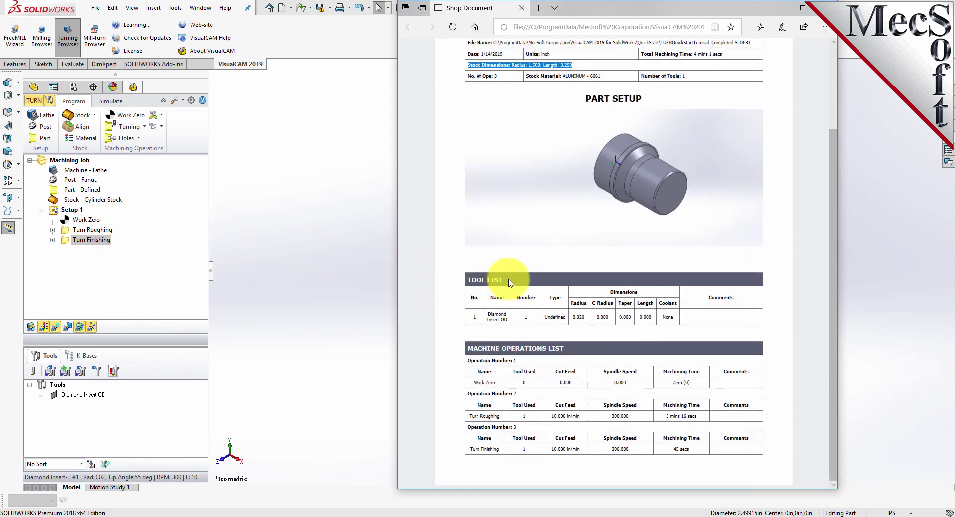
drag(503, 280, 467, 283)
drag(565, 349, 466, 353)
drag(497, 383, 468, 387)
drag(500, 416, 469, 418)
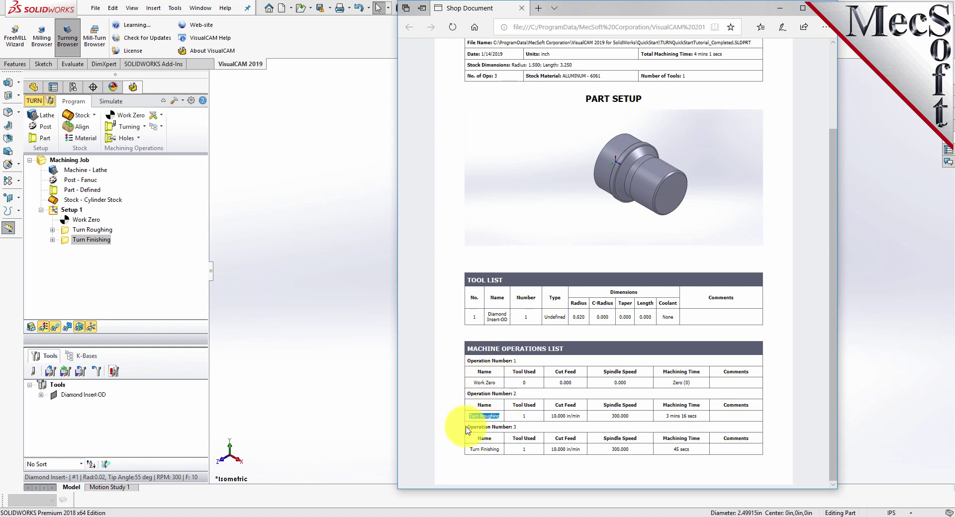
drag(500, 450, 468, 449)
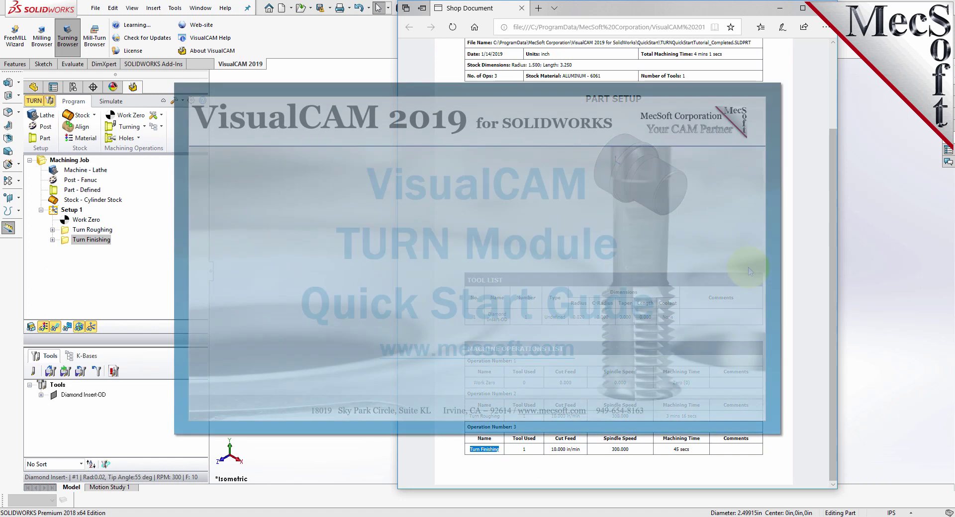